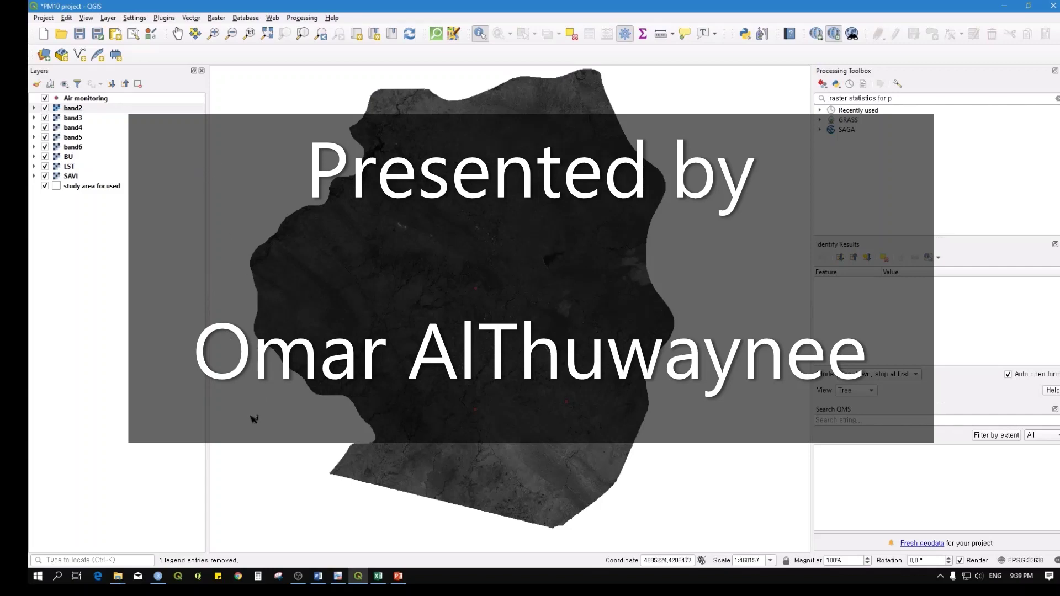
Step: Get the plugin name QuickOSM from the Indices processing steps document in Word and return to QGIS
left_click(318, 577)
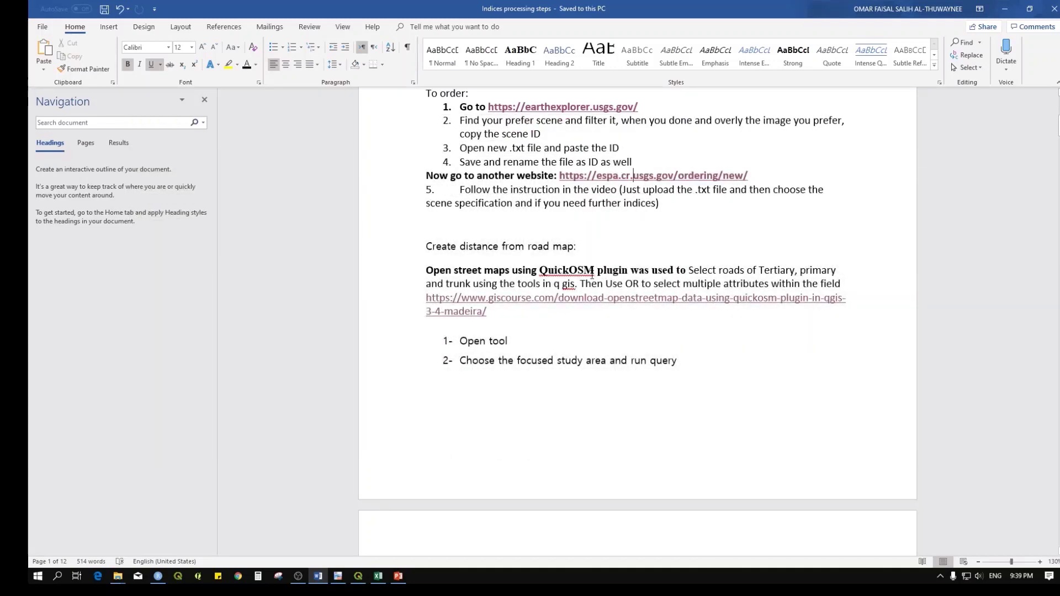
left_click_drag(543, 274, 595, 274)
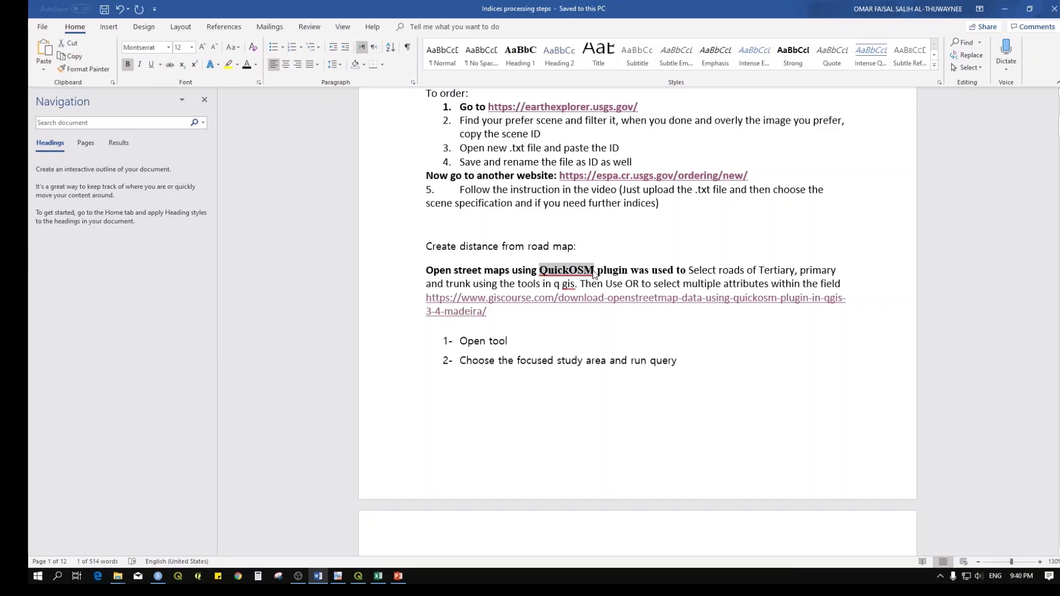
key("alt+Tab")
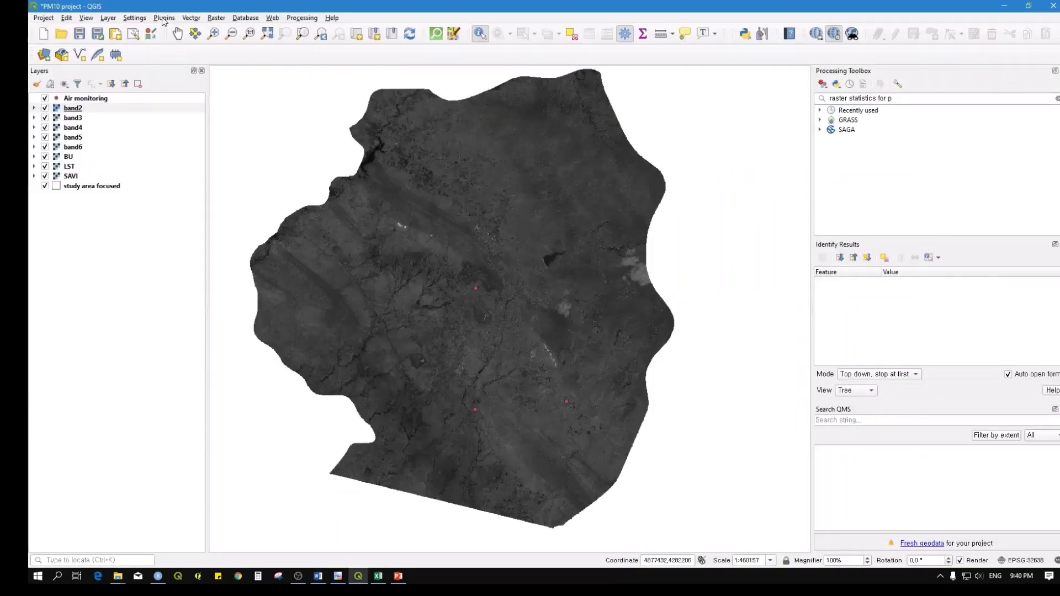
Step: Look up QuickOSM in the plugin manager, review its details and version information, and close the manager
left_click(164, 19)
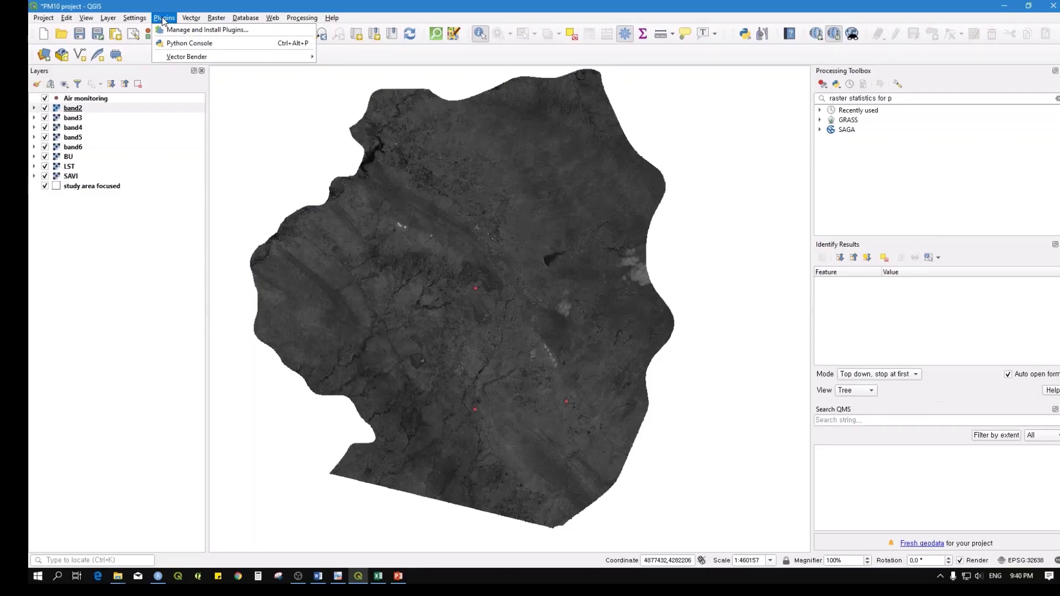
mouse_move(185, 21)
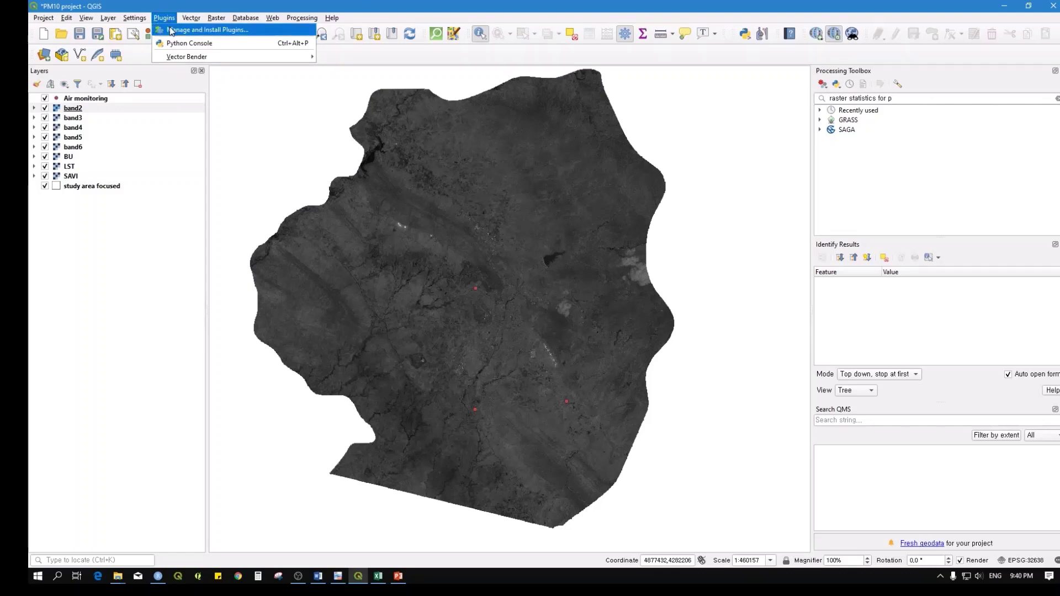
left_click(172, 31)
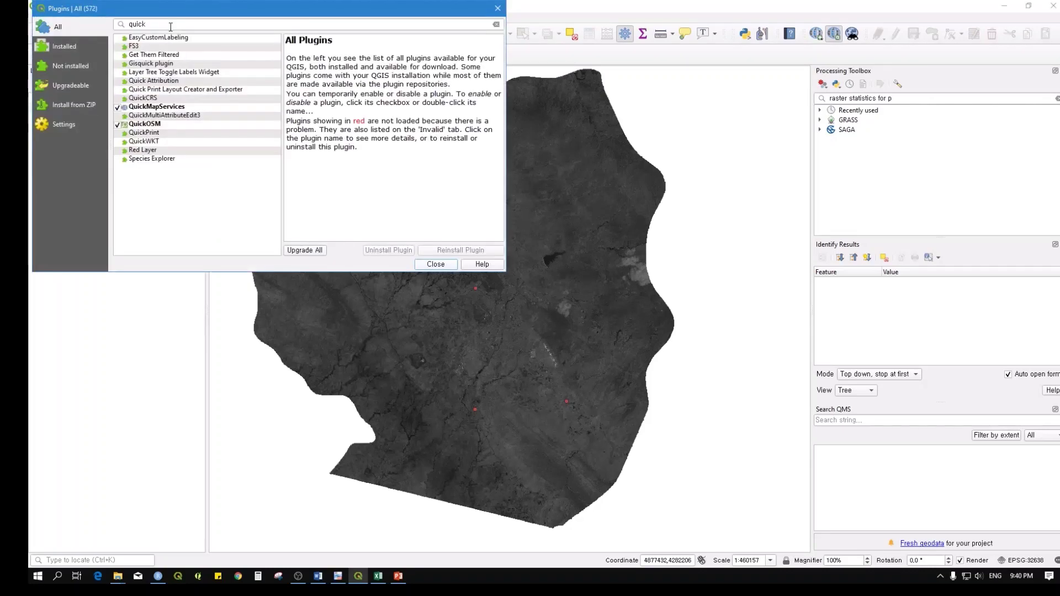
left_click(163, 23)
left_click_drag(162, 24, 121, 26)
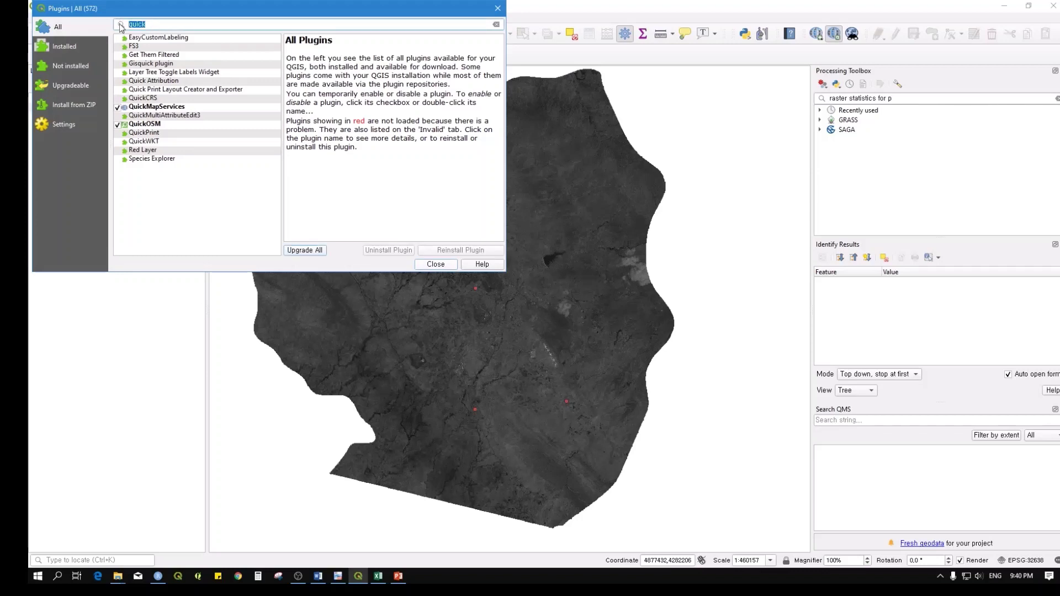
type("QuickOSM")
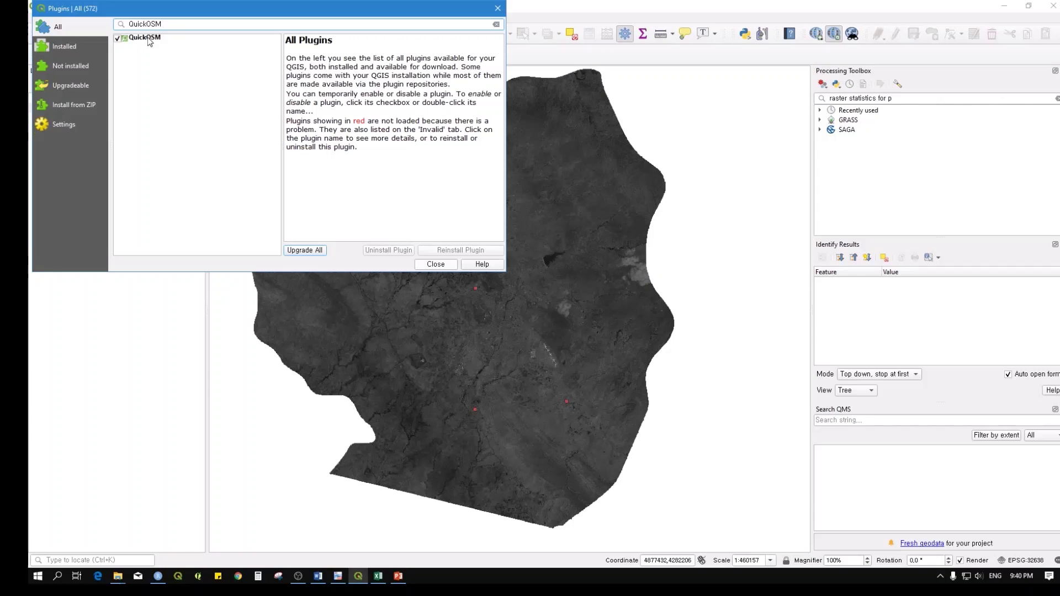
left_click(147, 37)
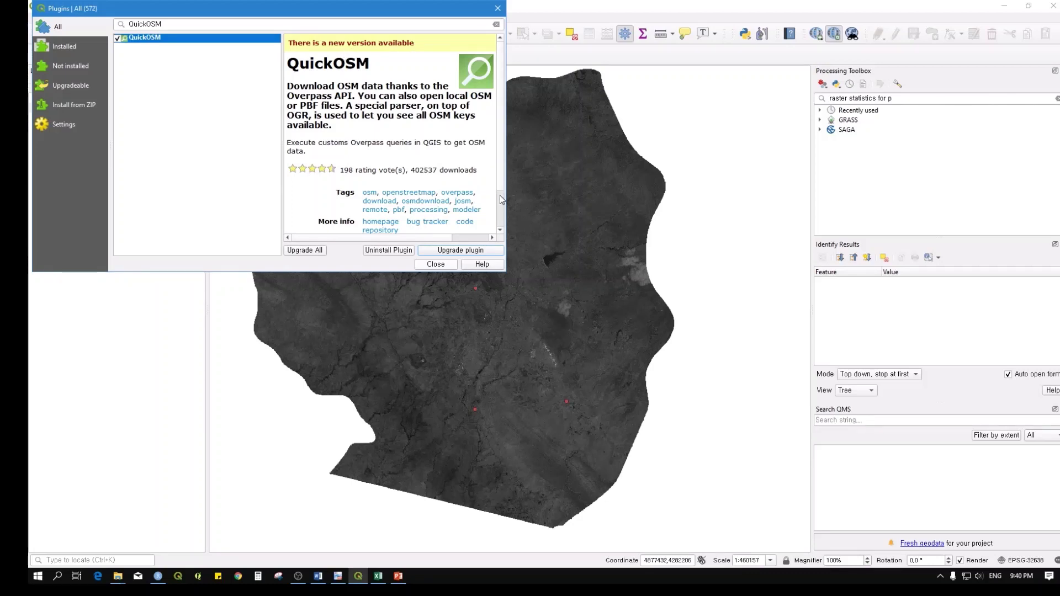
scroll(491, 198, "down", 2)
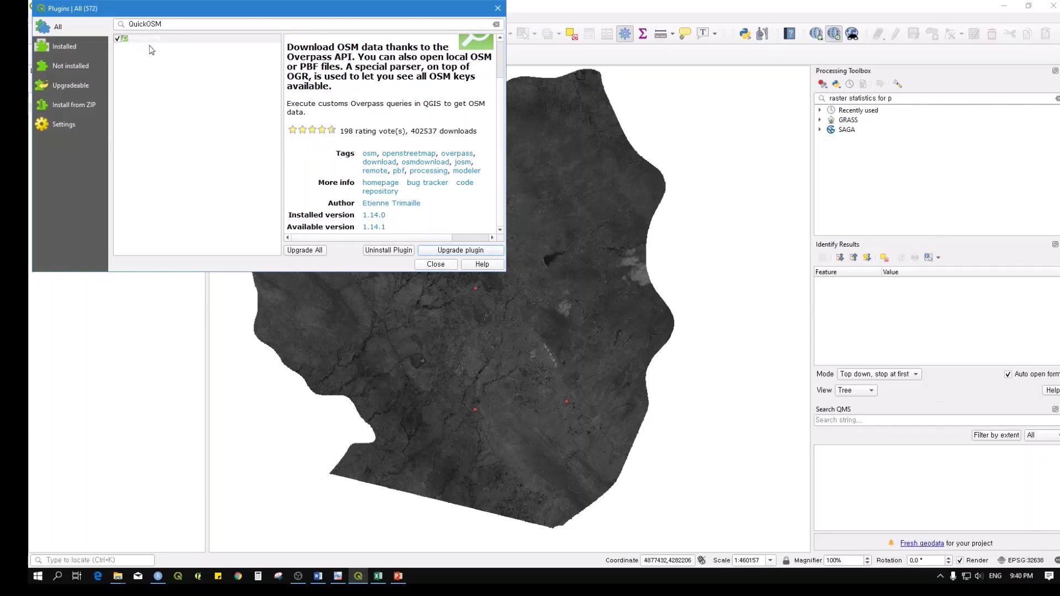
left_click(436, 264)
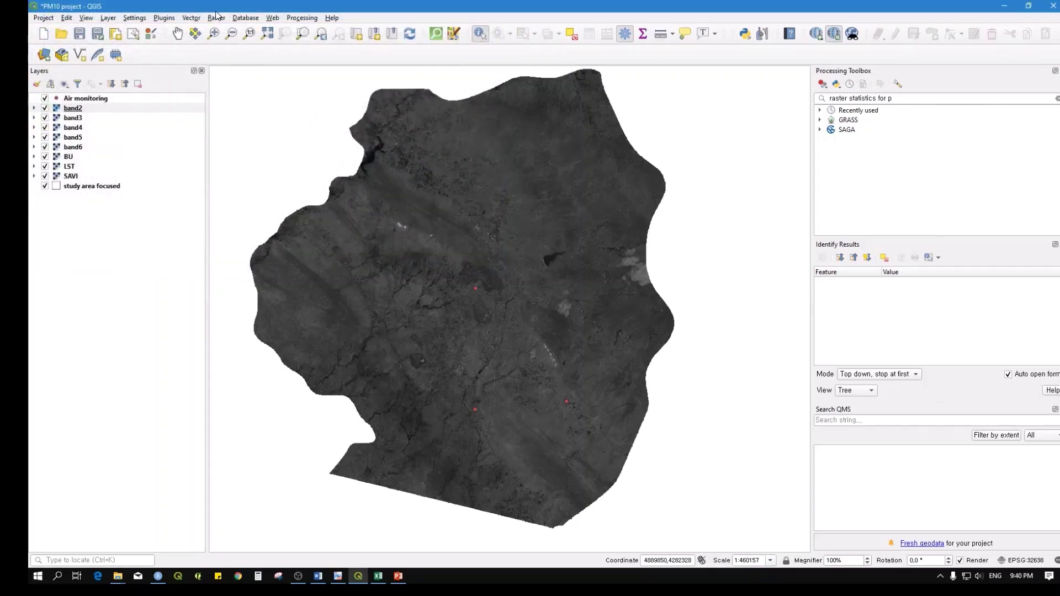
Step: Open the QuickOSM quick query dialog and move it aside from the study area on the map
left_click(197, 18)
mouse_move(217, 31)
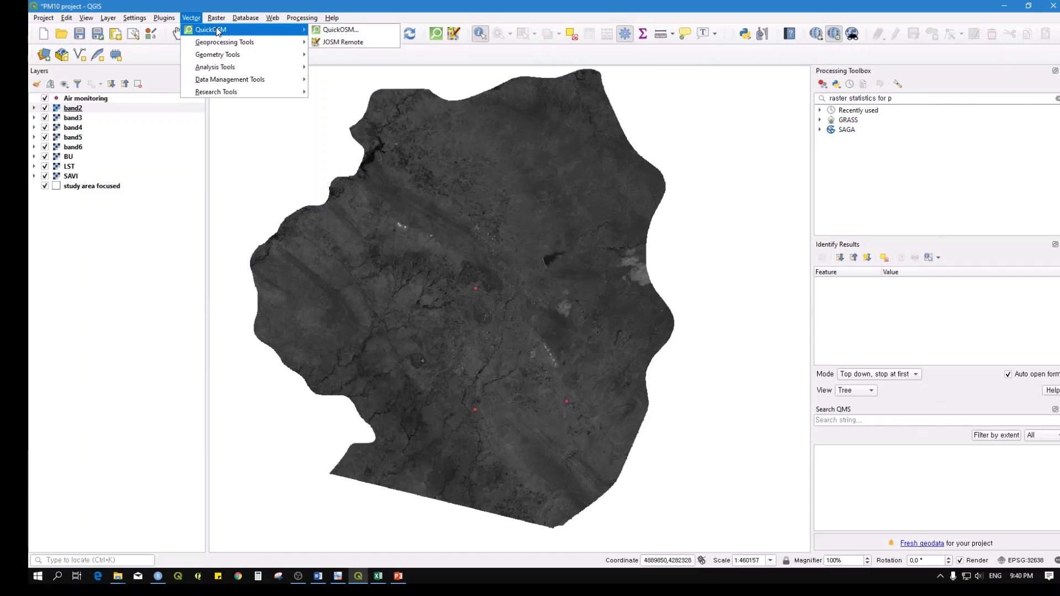
left_click(341, 33)
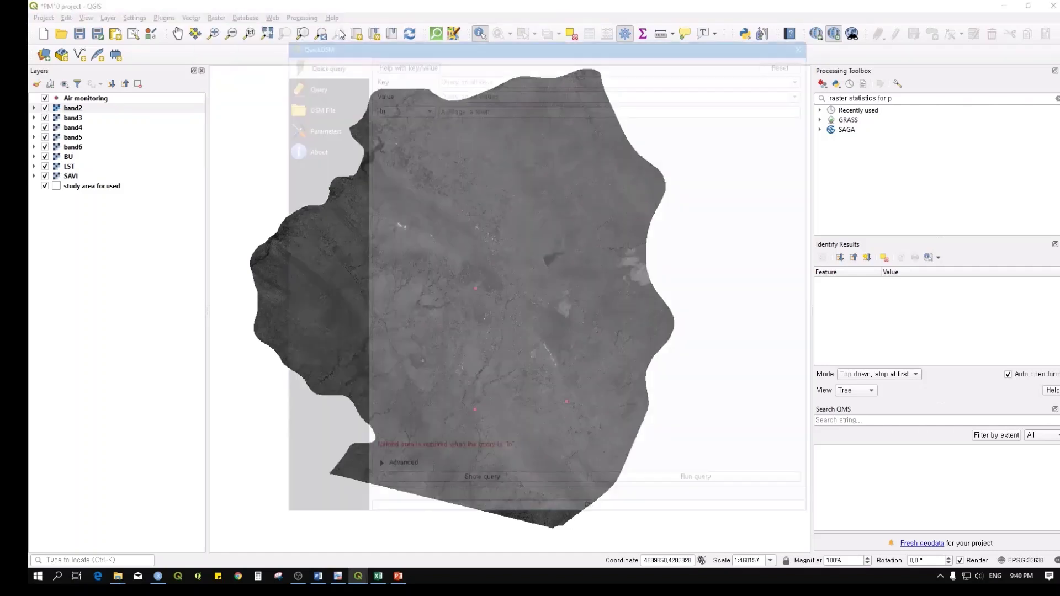
left_click_drag(368, 34, 381, 138)
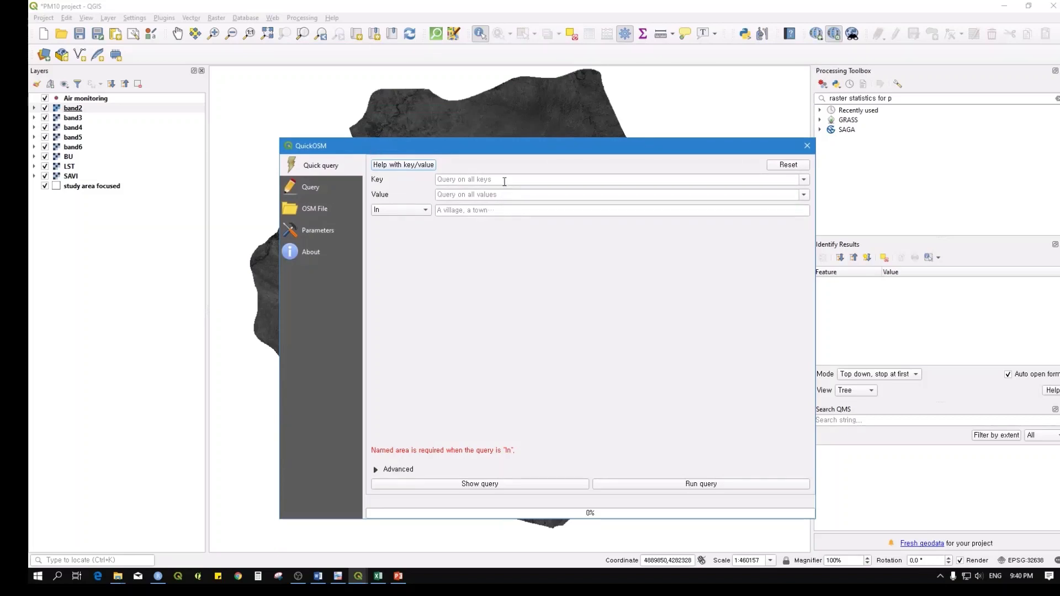
left_click_drag(487, 152, 660, 119)
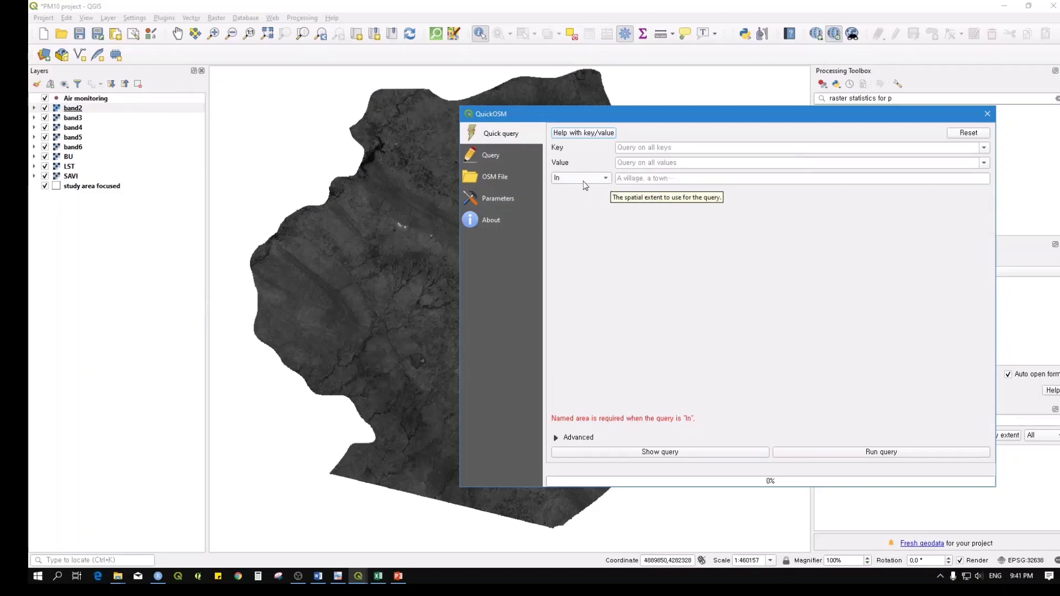
left_click(655, 178)
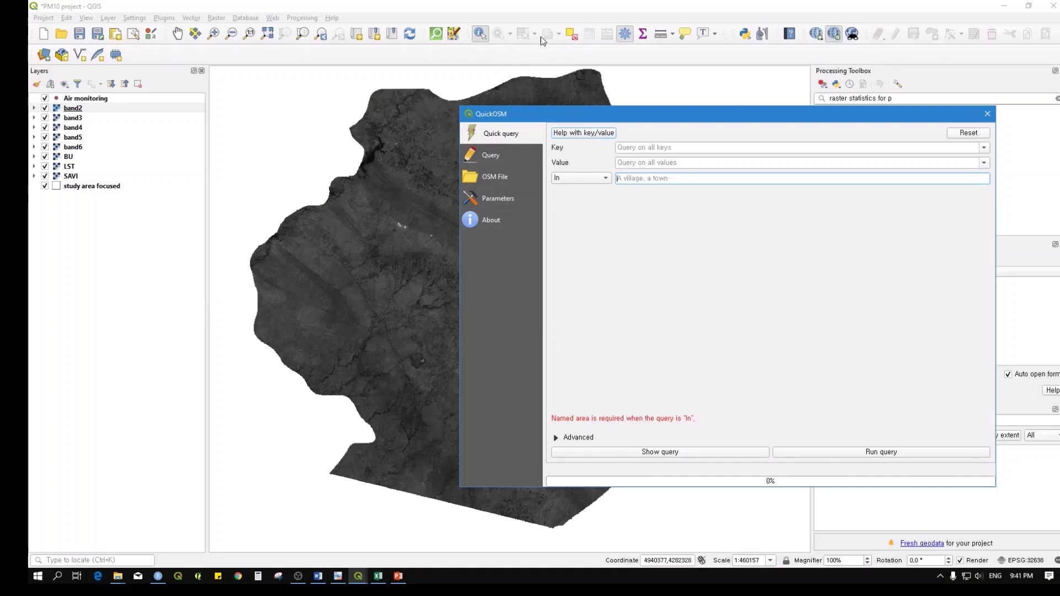
Step: Add the OpenStreetMap base map from the OpenLayers plugin and place the study area focused layer above all other layers
left_click(243, 18)
mouse_move(284, 35)
mouse_move(313, 42)
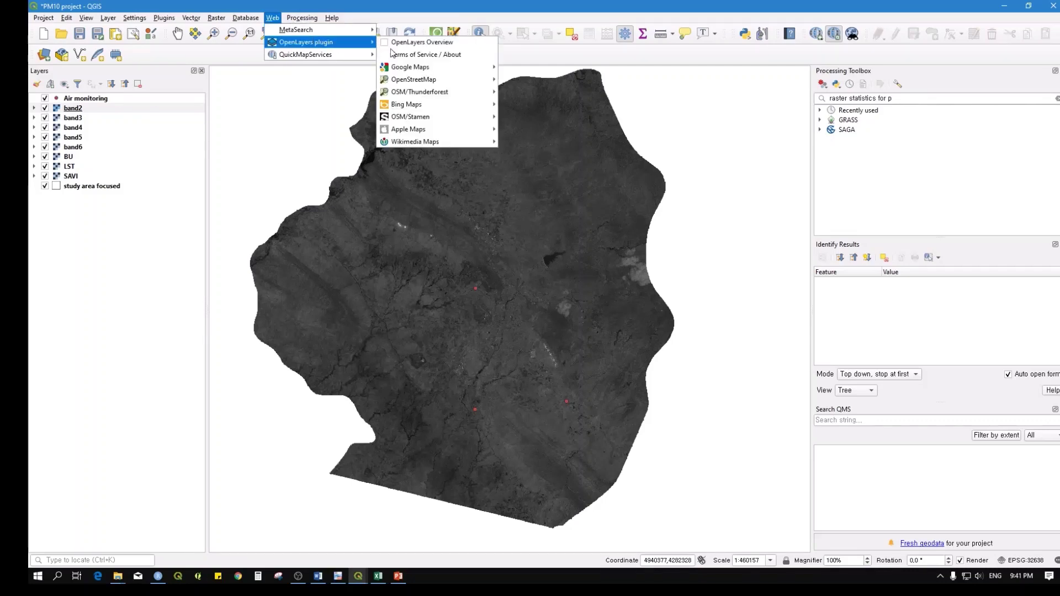
mouse_move(439, 95)
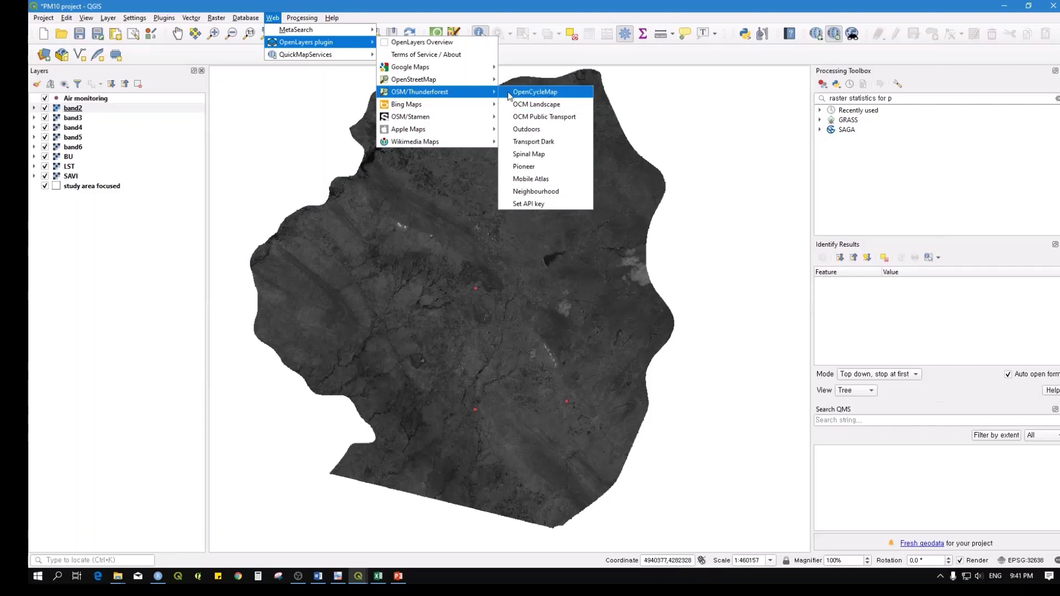
mouse_move(484, 85)
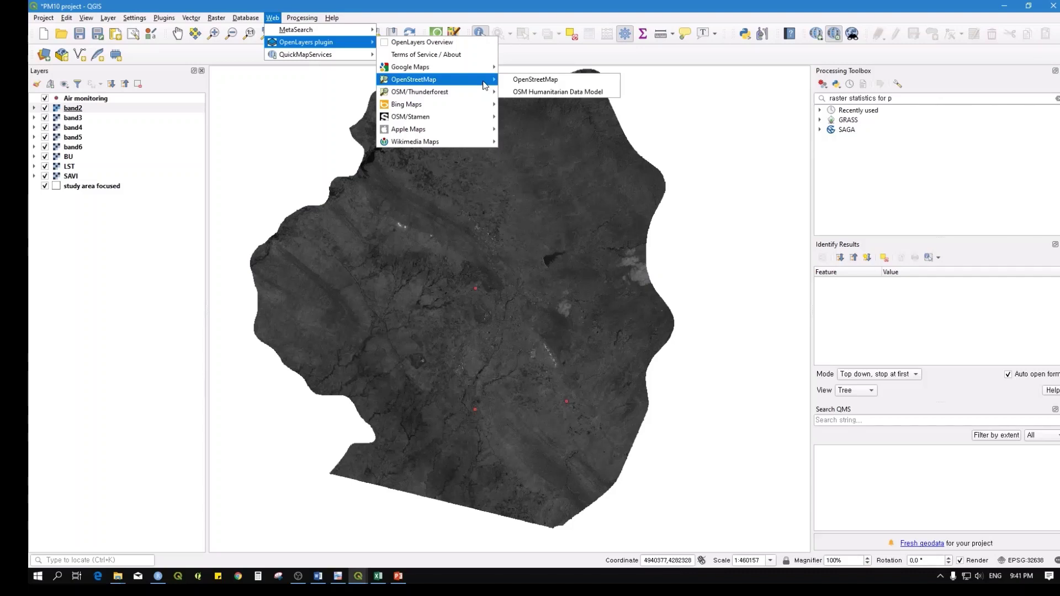
left_click(513, 80)
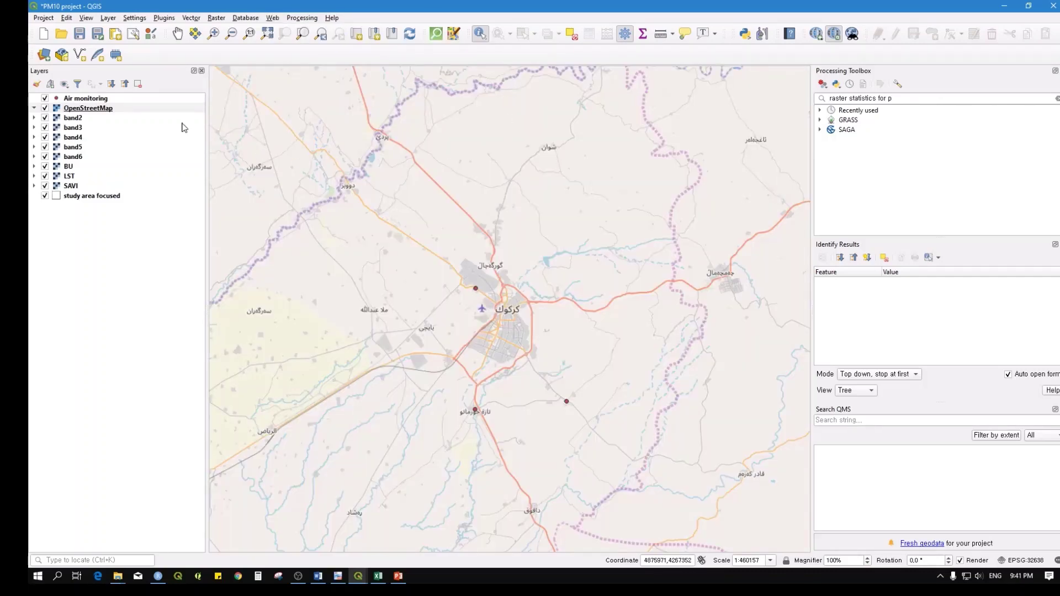
left_click_drag(76, 197, 72, 99)
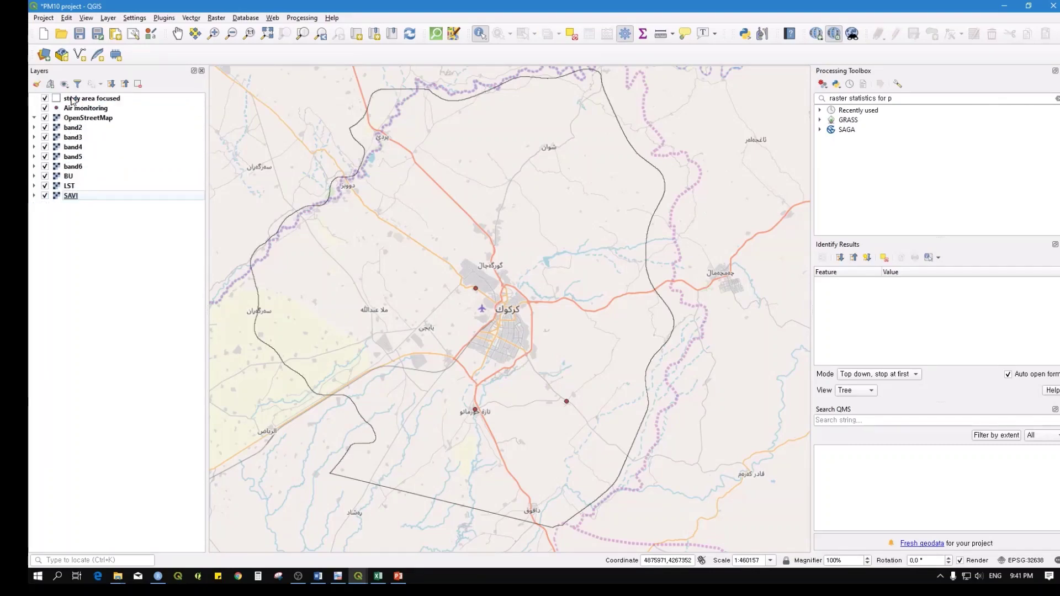
Step: Examine the road network around the city on the OpenStreetMap base map and hide that layer
scroll(512, 347, "up", 1)
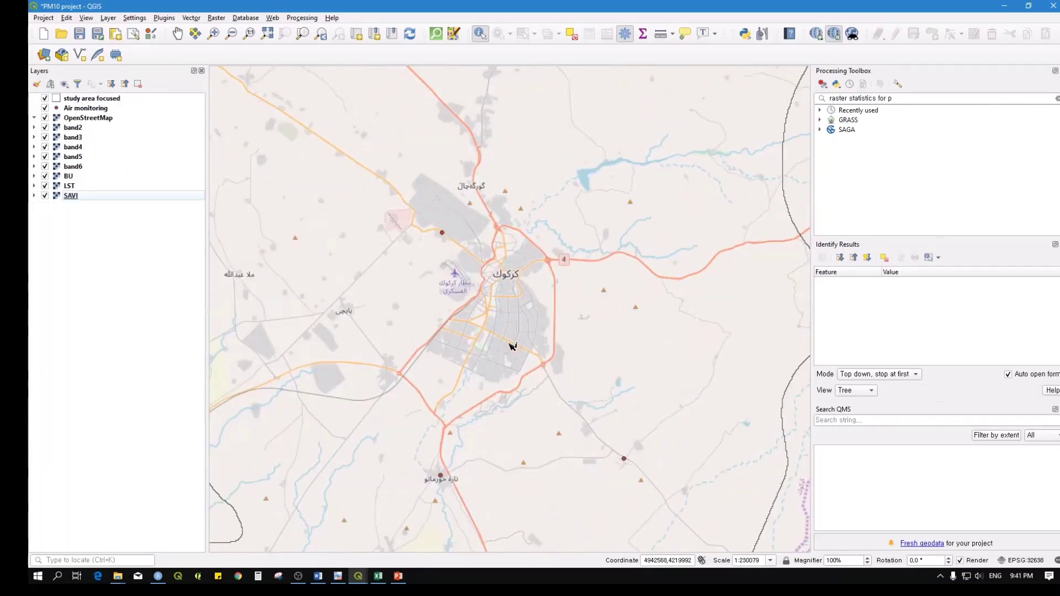
scroll(554, 250, "up", 1)
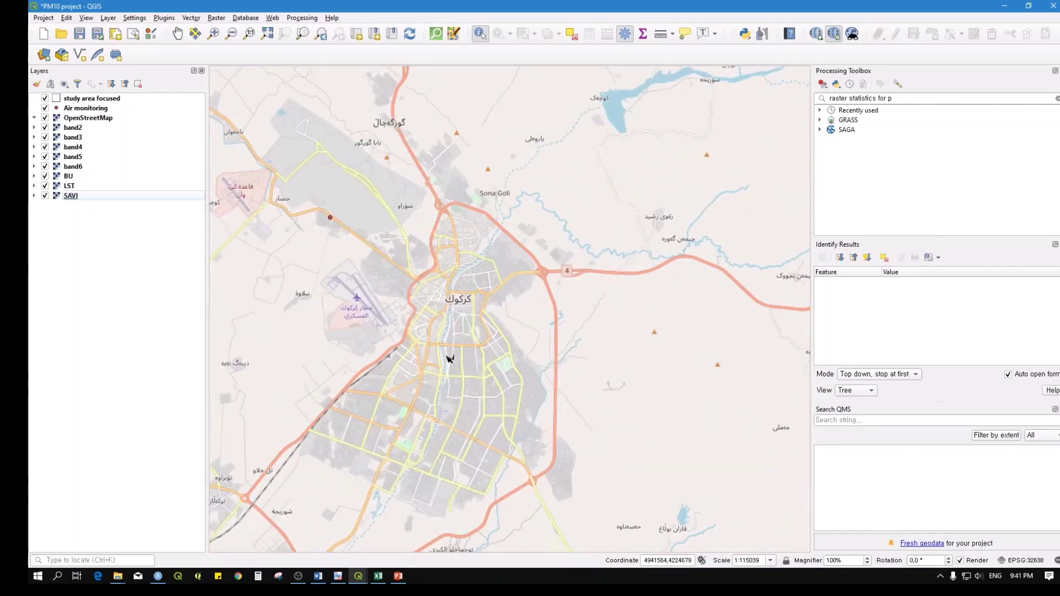
scroll(451, 298, "up", 1)
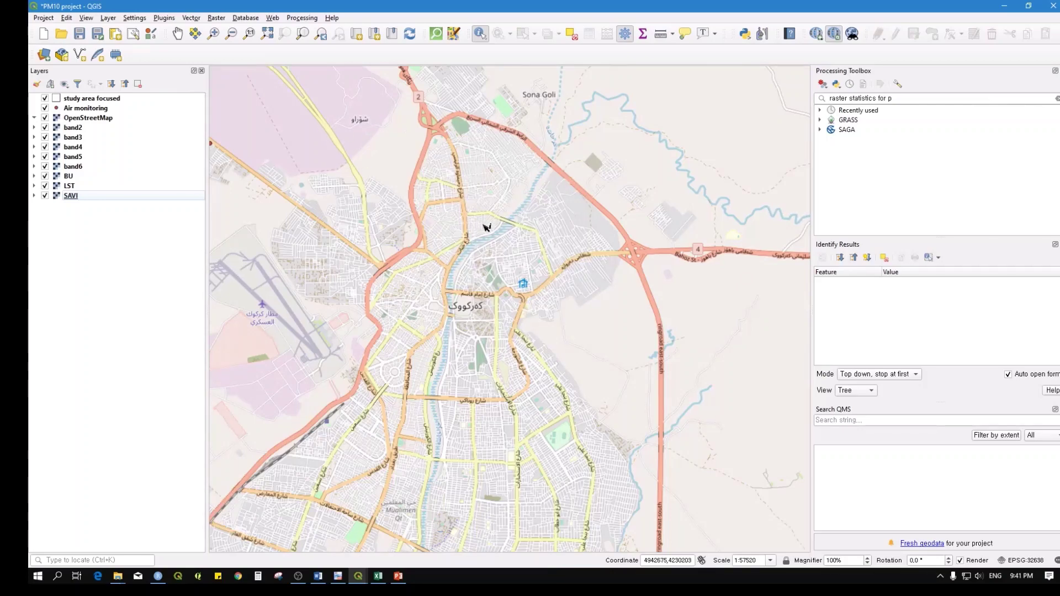
scroll(485, 226, "down", 2)
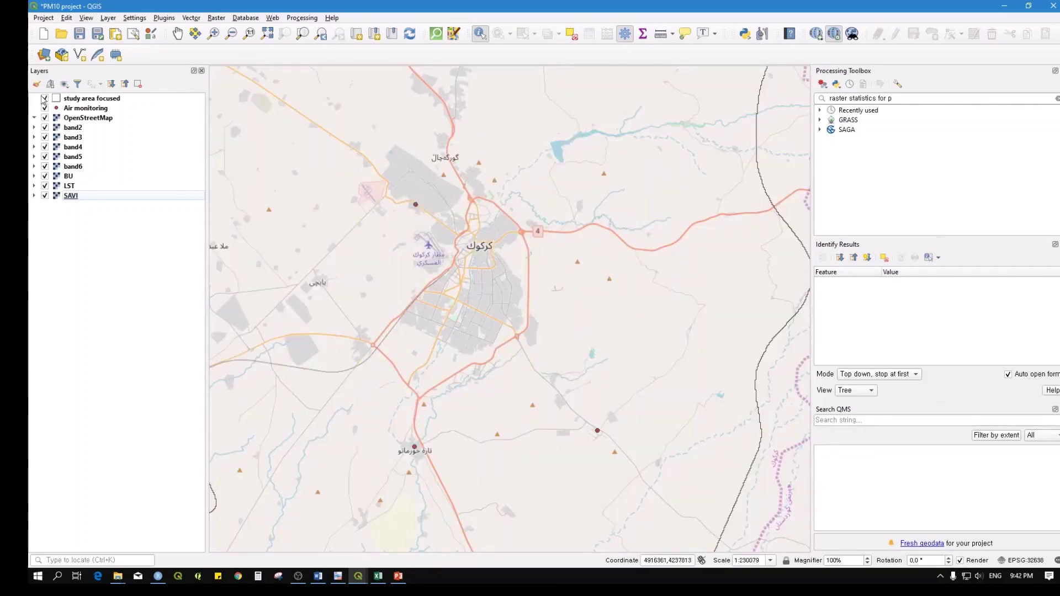
left_click(45, 118)
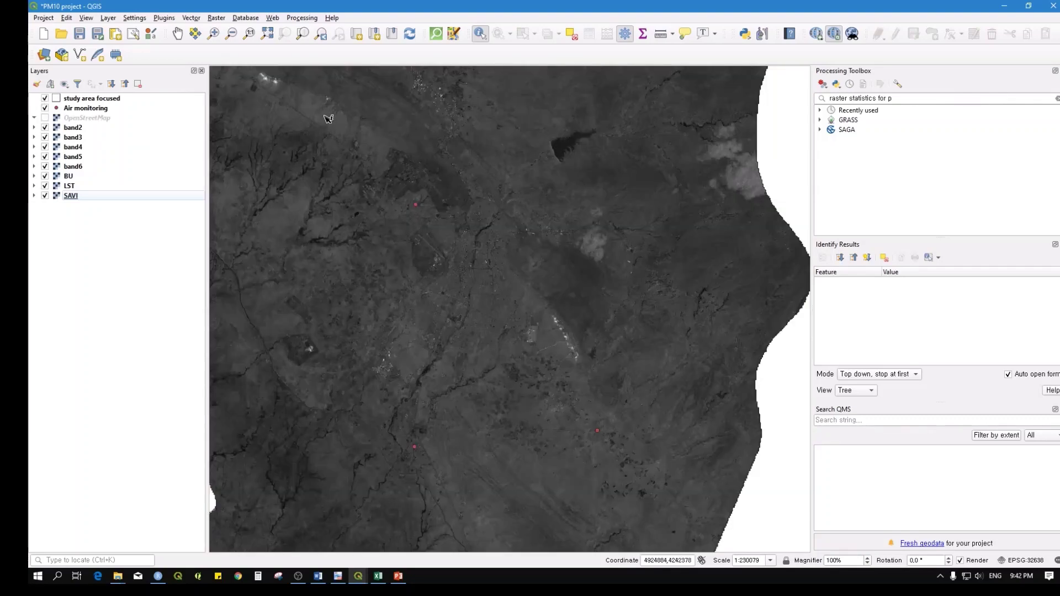
scroll(382, 183, "down", 1)
scroll(482, 296, "down", 1)
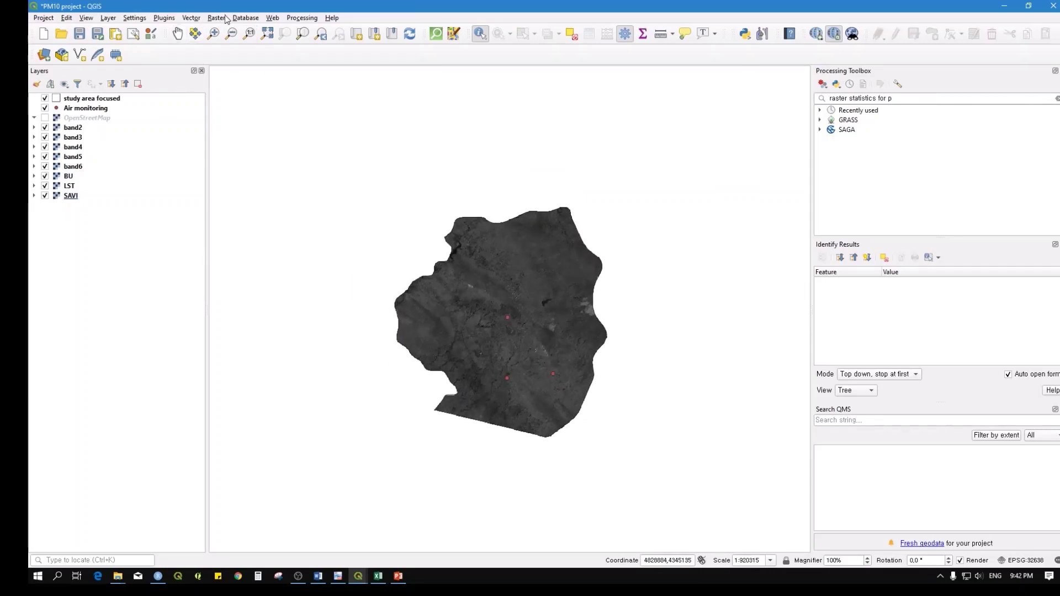
Step: Run a QuickOSM quick query on all keys and values within the layer extent of study area focused, and close the dialog
mouse_move(360, 577)
left_click(393, 524)
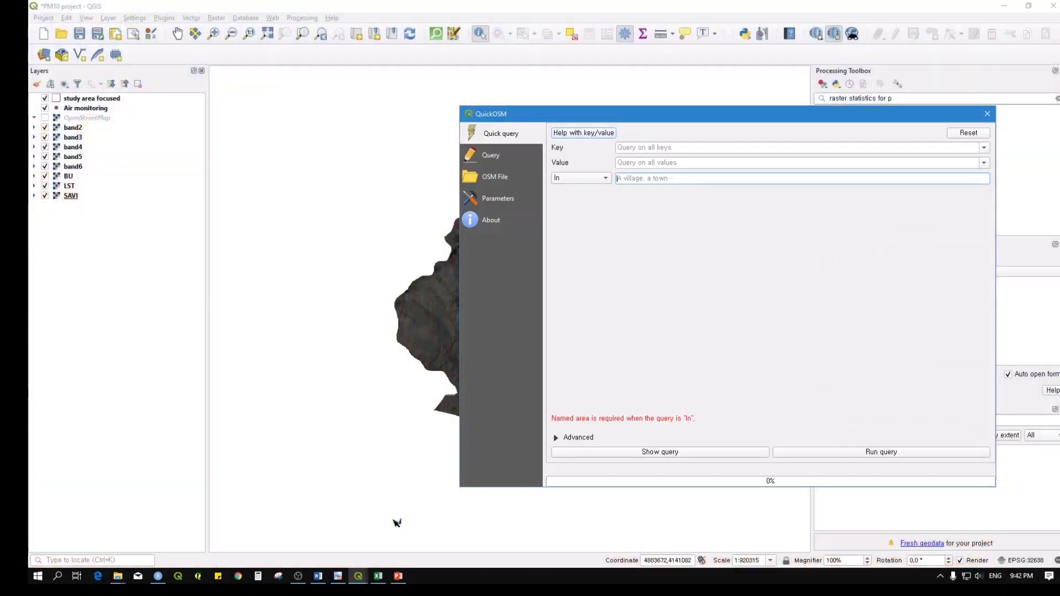
left_click_drag(620, 118, 445, 109)
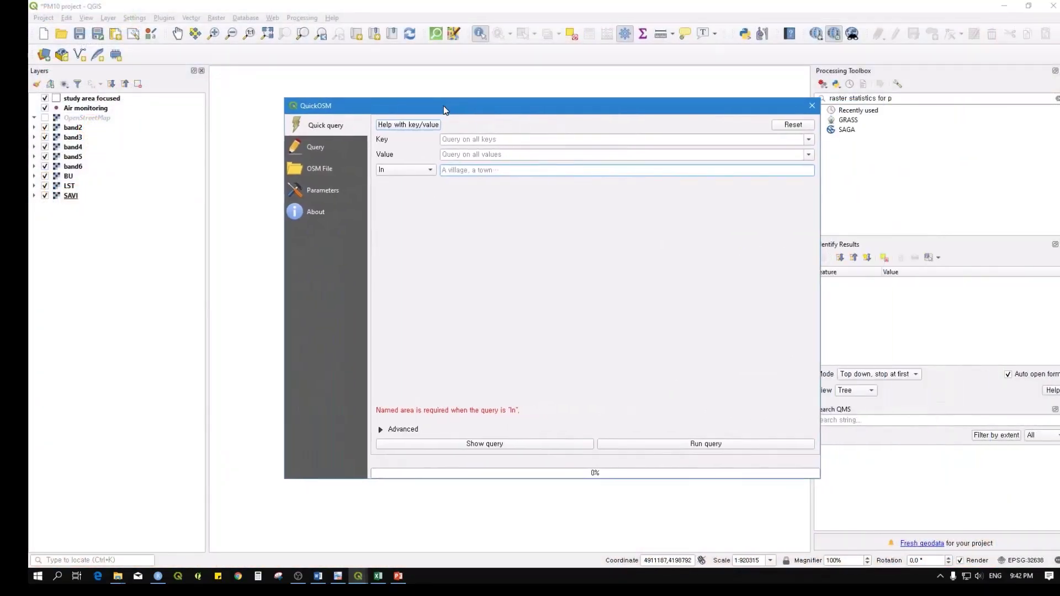
left_click(398, 172)
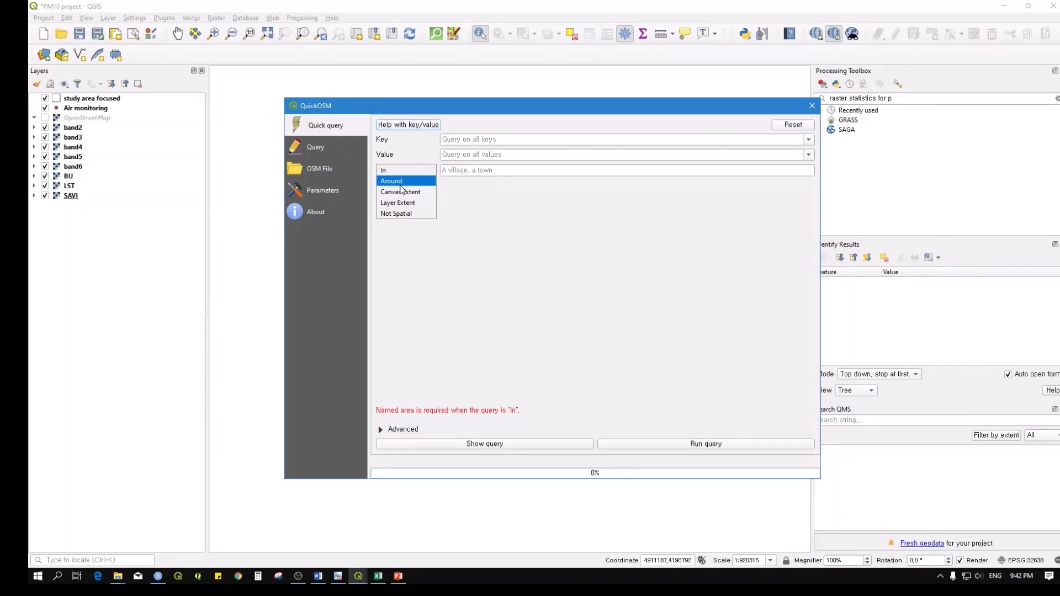
left_click(406, 203)
left_click(468, 174)
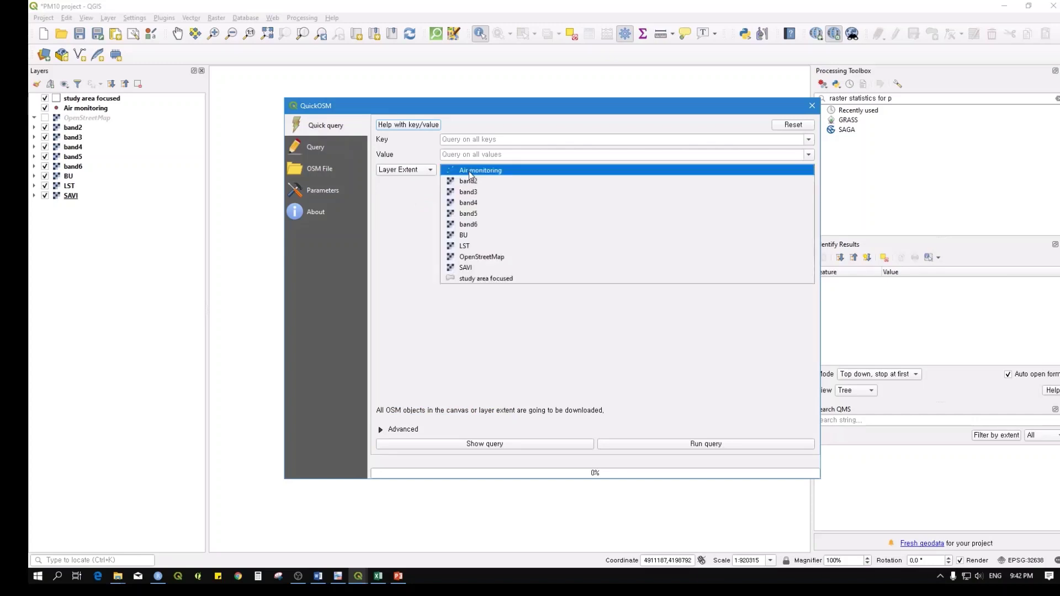
left_click(469, 278)
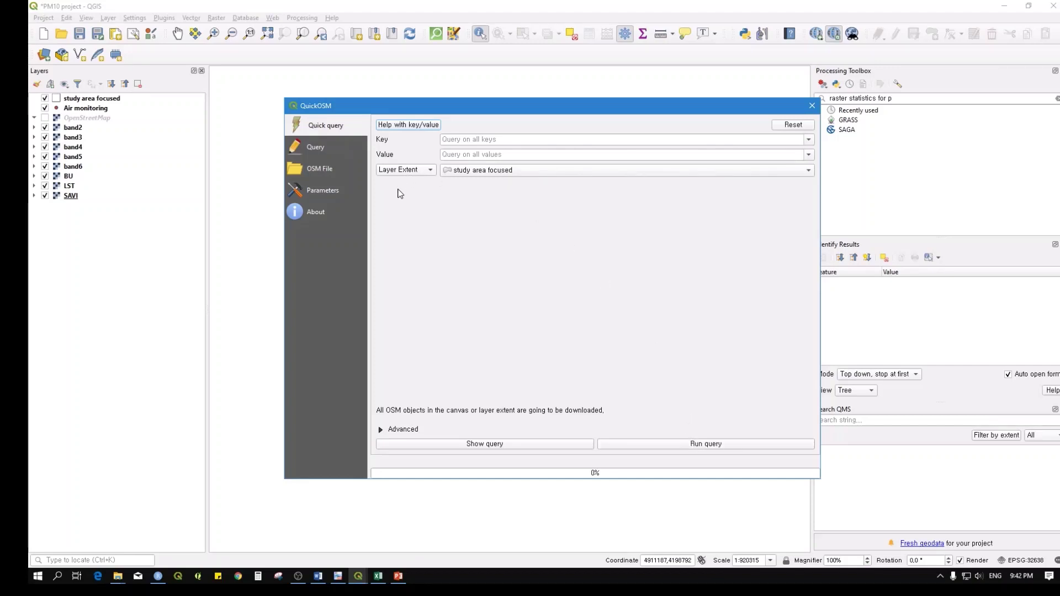
left_click(701, 445)
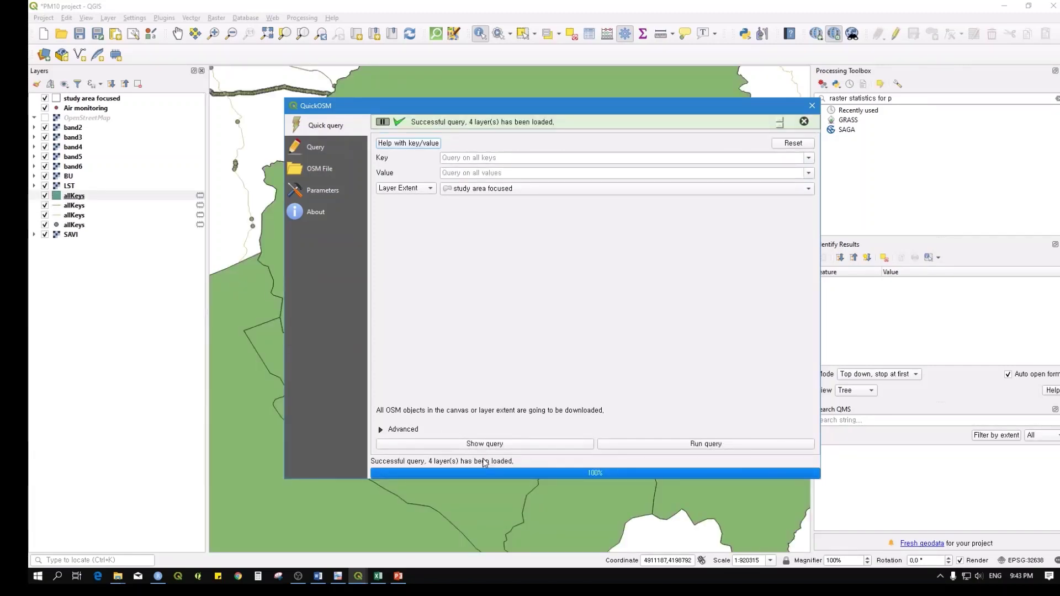
left_click(812, 106)
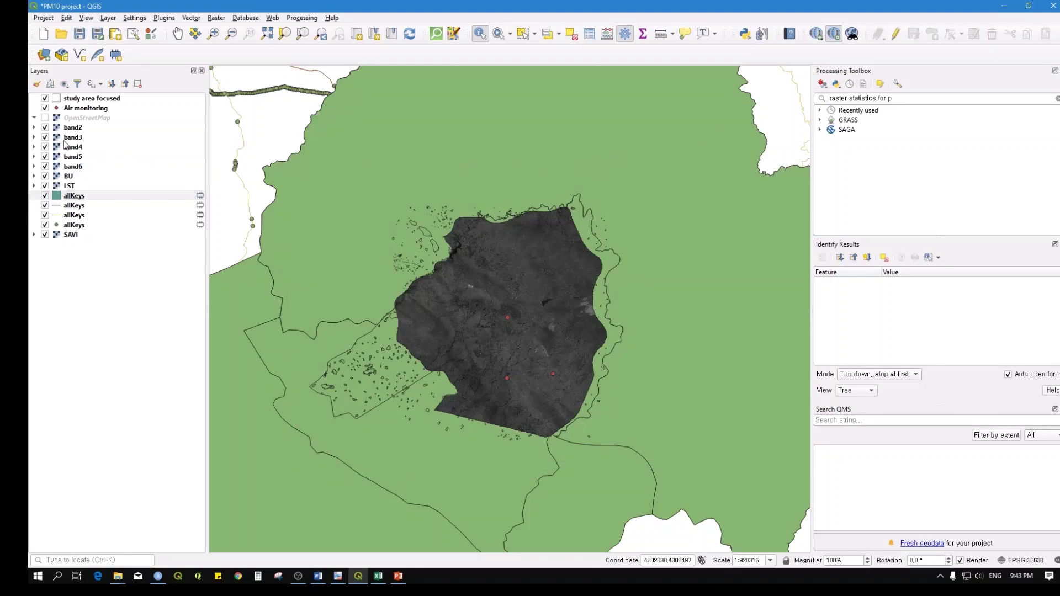
Step: Hide the band2 to band6, BU and LST layers, along with the polygon and point allKeys layers
left_click(46, 128)
left_click(46, 137)
left_click(45, 146)
left_click(45, 157)
left_click(45, 166)
left_click(45, 176)
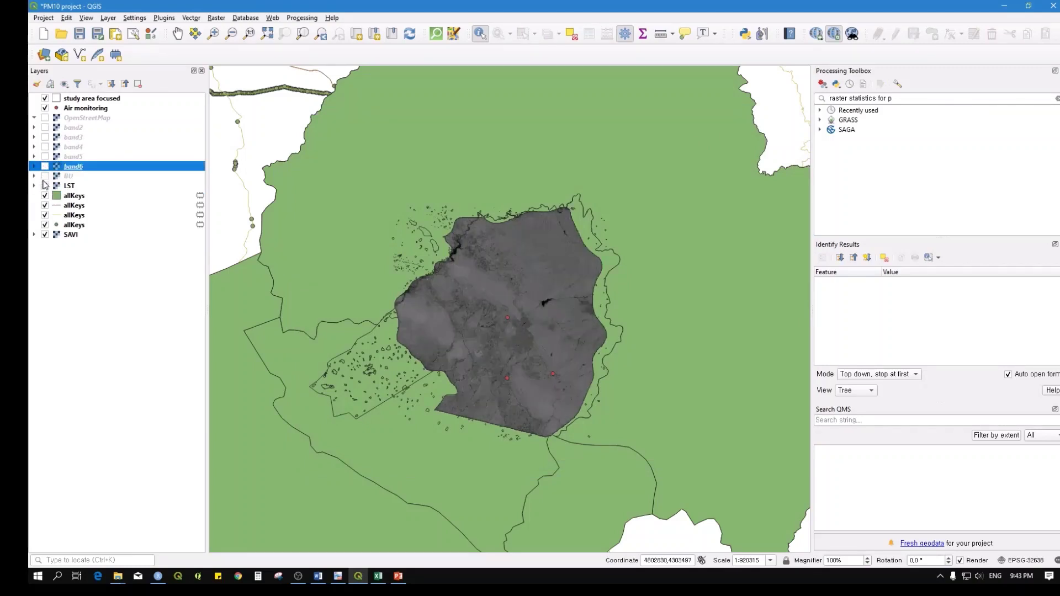
left_click(45, 186)
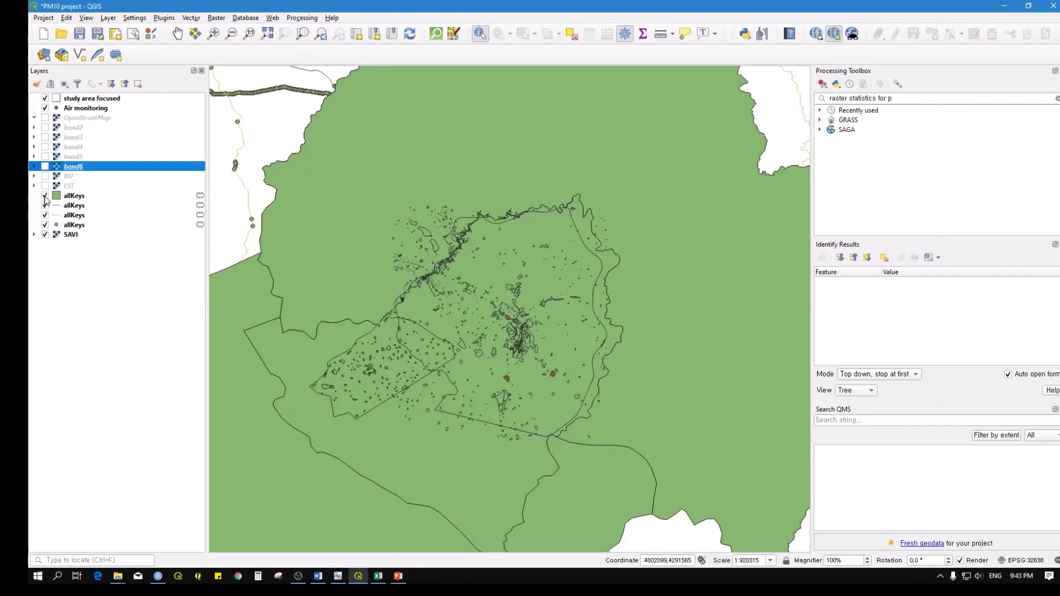
left_click(44, 196)
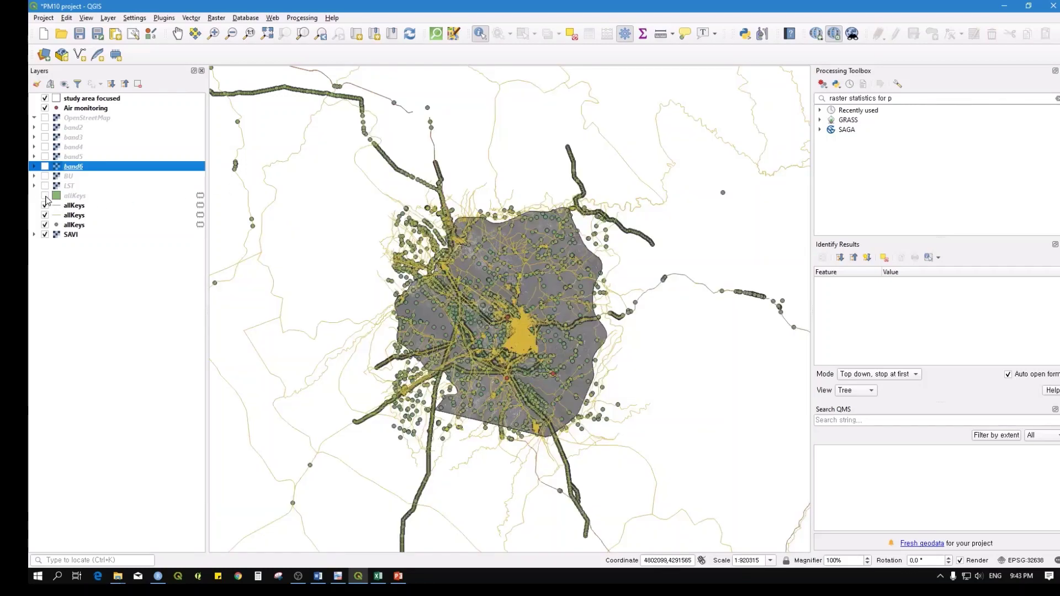
left_click(45, 226)
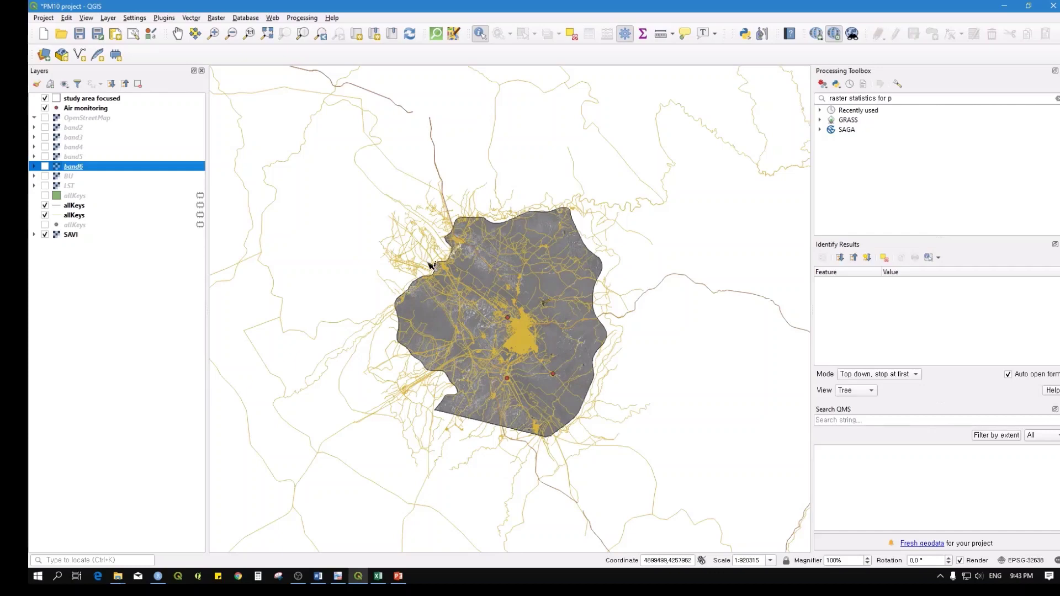
Step: Inspect the downloaded lines over the city and remove the upper of the two allKeys line layers
scroll(457, 276, "up", 1)
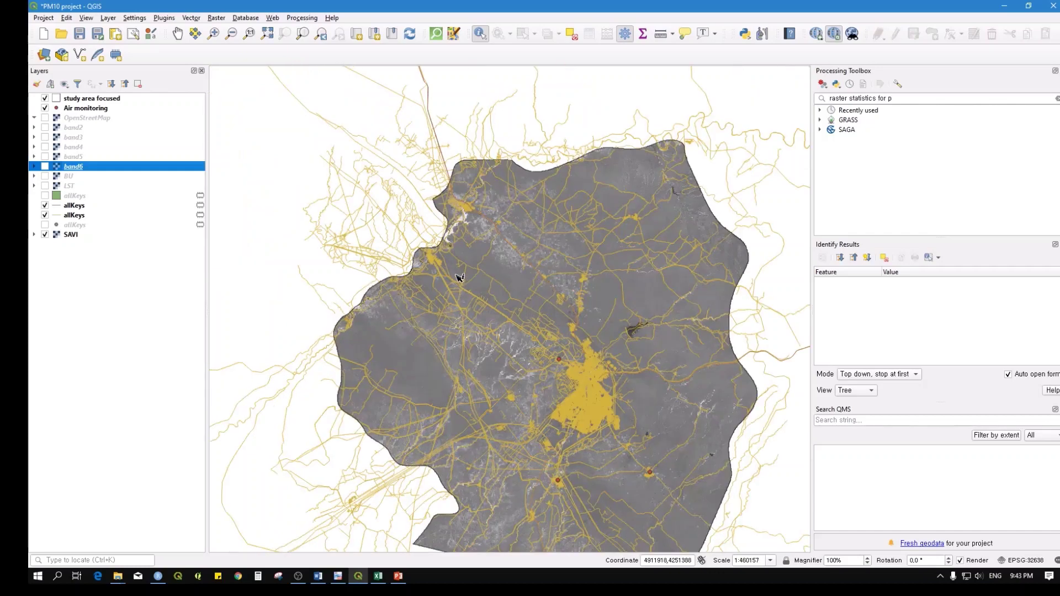
scroll(562, 378, "up", 2)
scroll(488, 243, "up", 1)
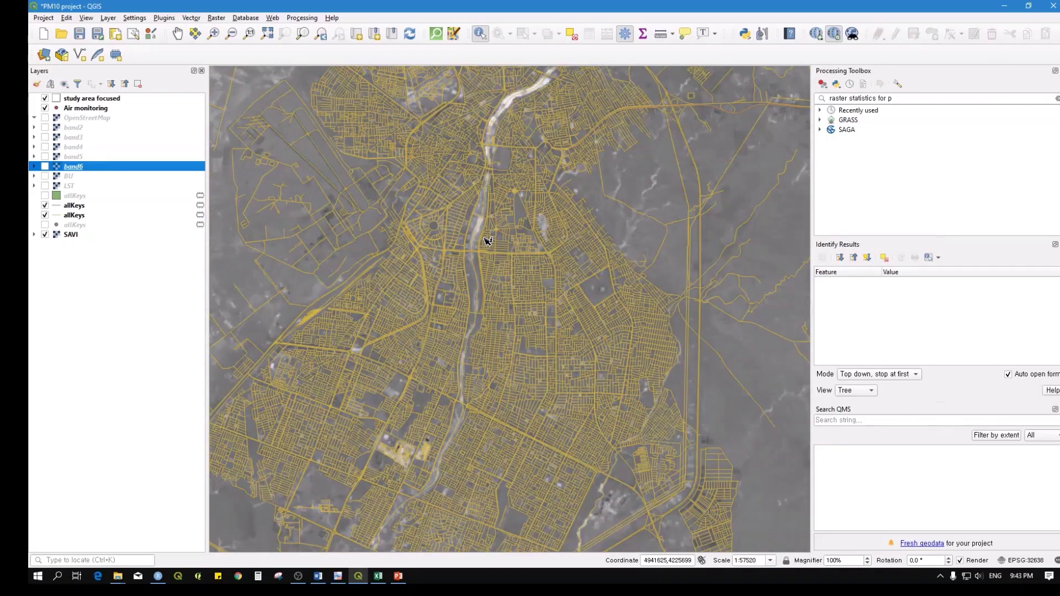
scroll(488, 241, "down", 1)
scroll(487, 241, "up", 2)
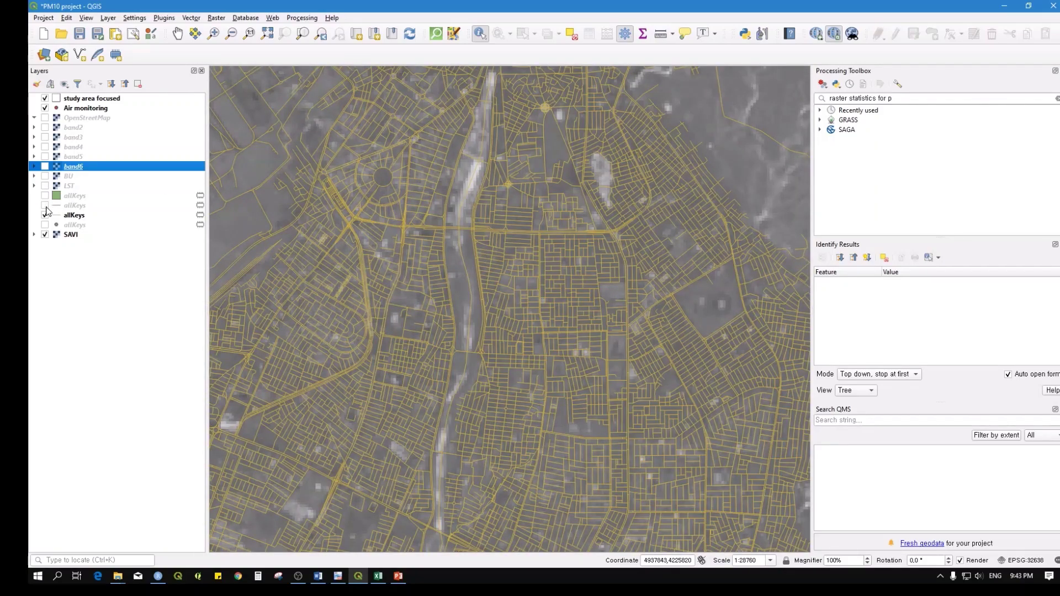
scroll(445, 260, "down", 3)
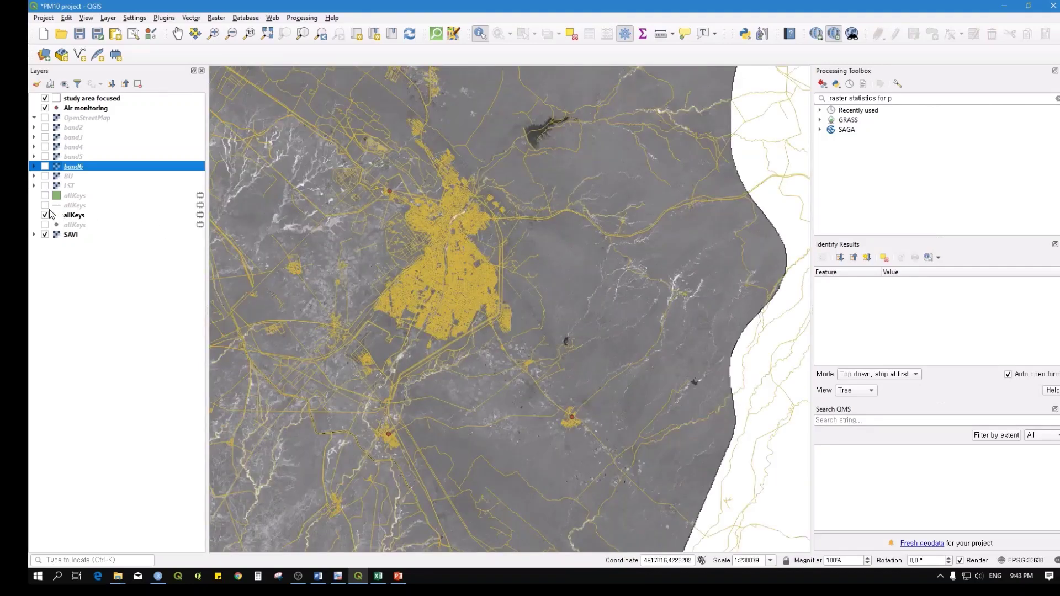
left_click(45, 206)
left_click(45, 205)
right_click(74, 209)
left_click(99, 302)
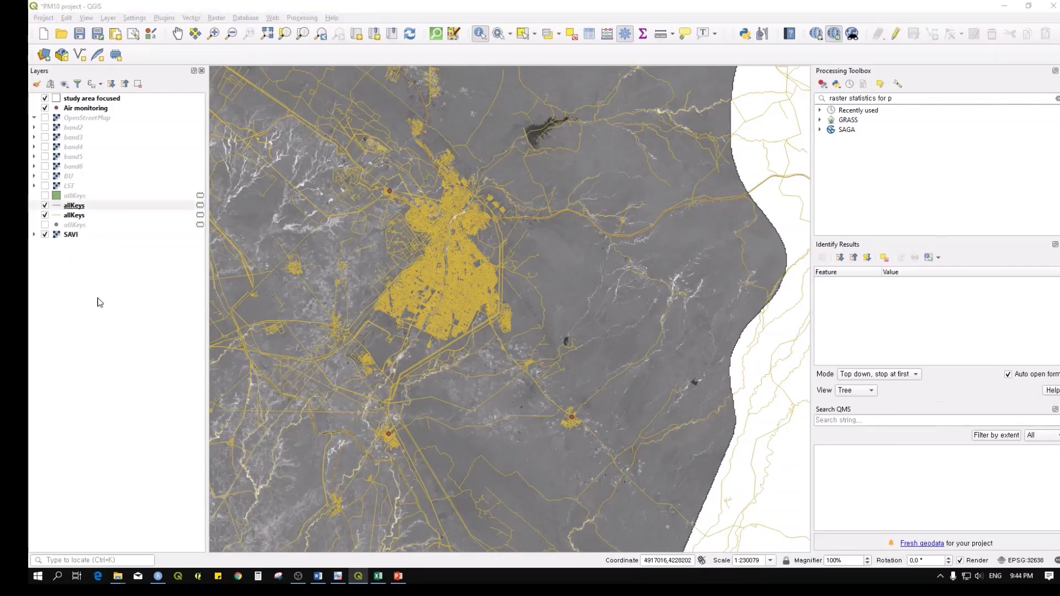
left_click(514, 301)
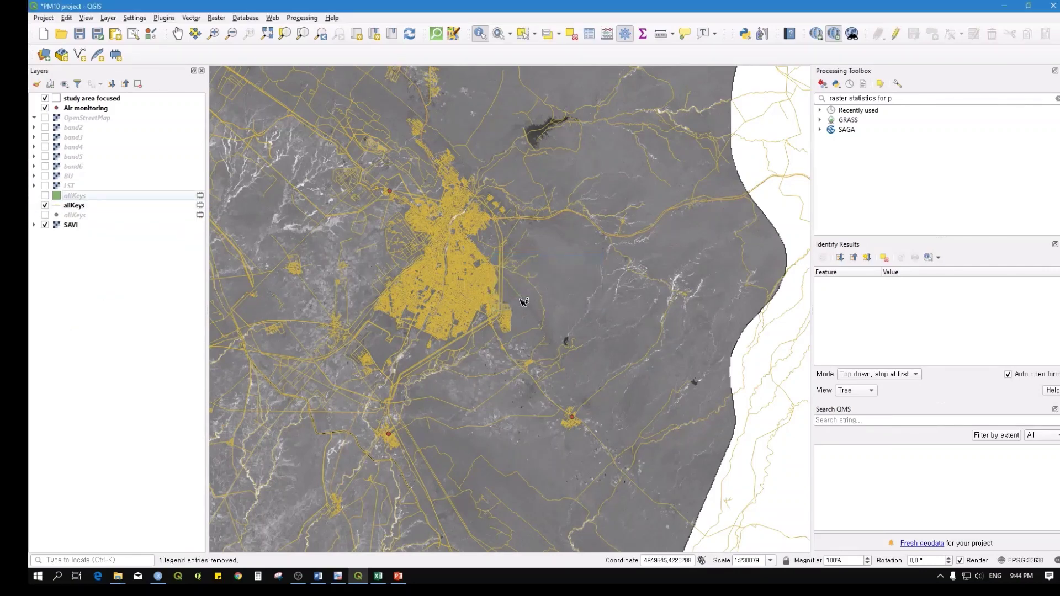
Step: Save the project and open the attribute table of the remaining allKeys line layer
scroll(523, 302, "down", 1)
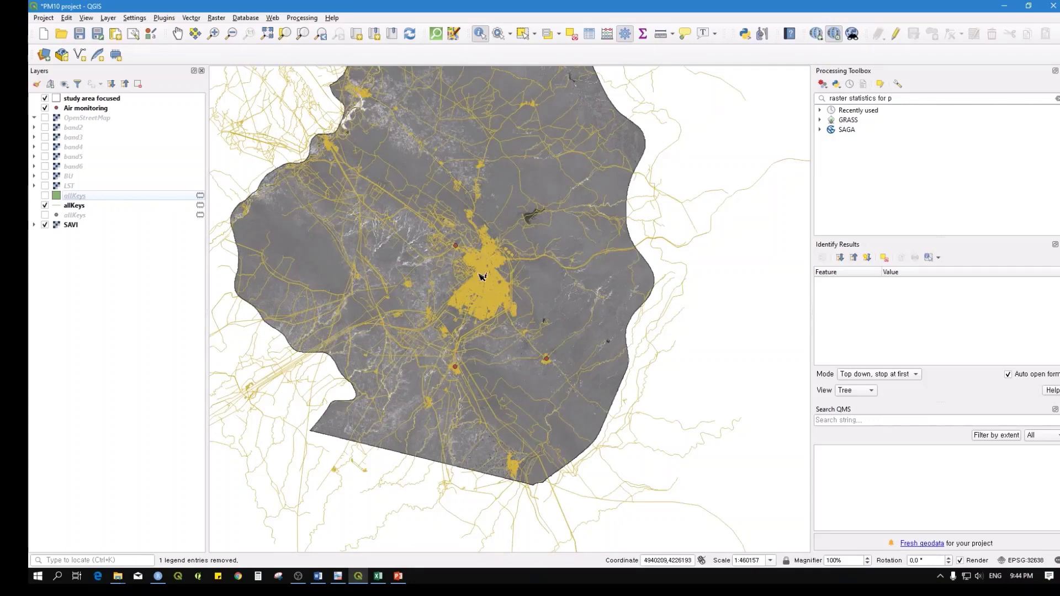
scroll(481, 276, "up", 3)
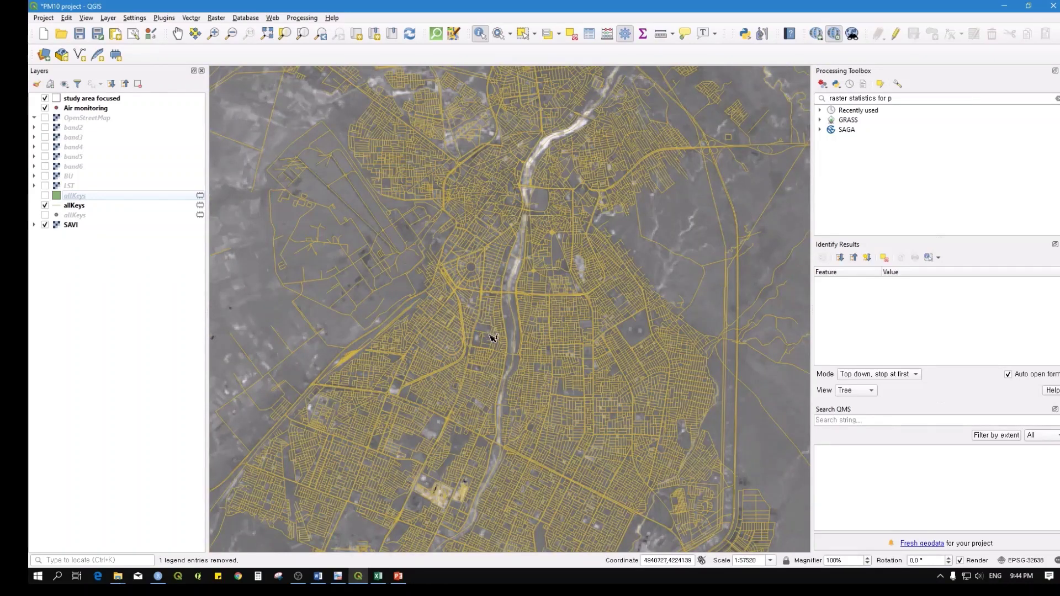
scroll(490, 264, "down", 1)
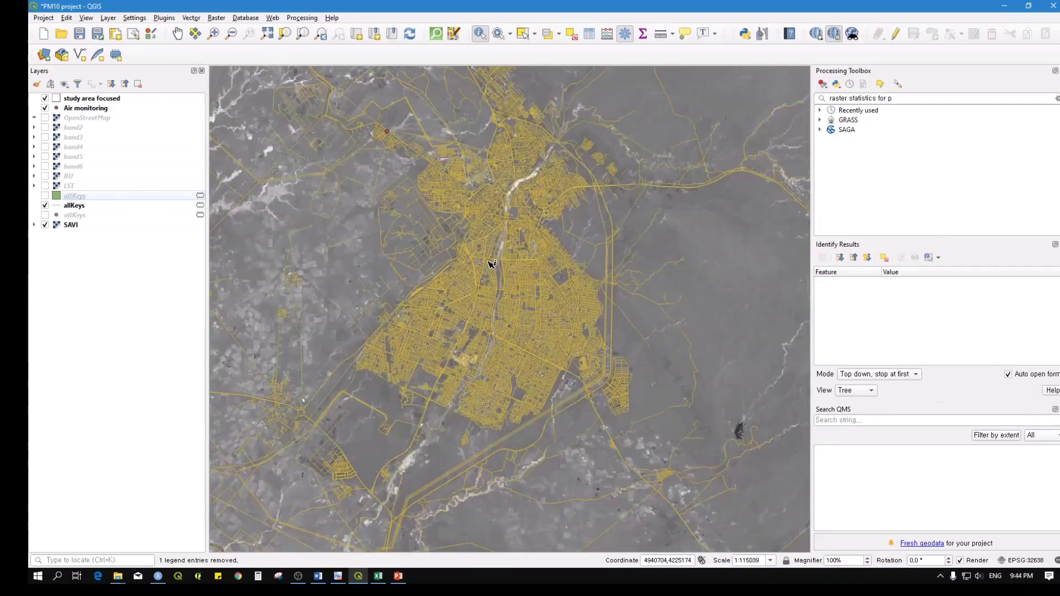
scroll(491, 263, "down", 2)
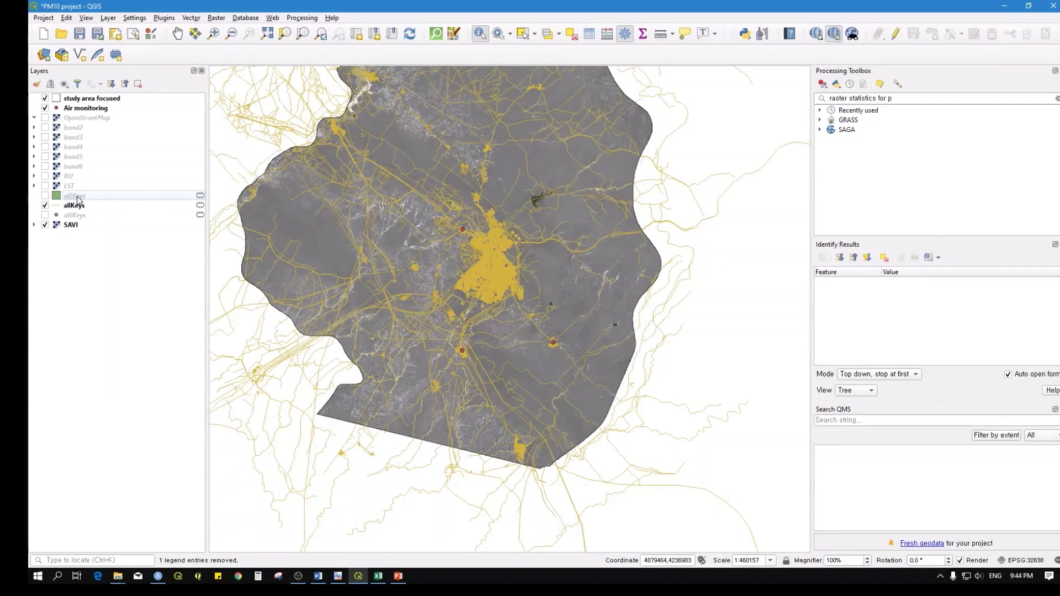
right_click(75, 205)
left_click(80, 34)
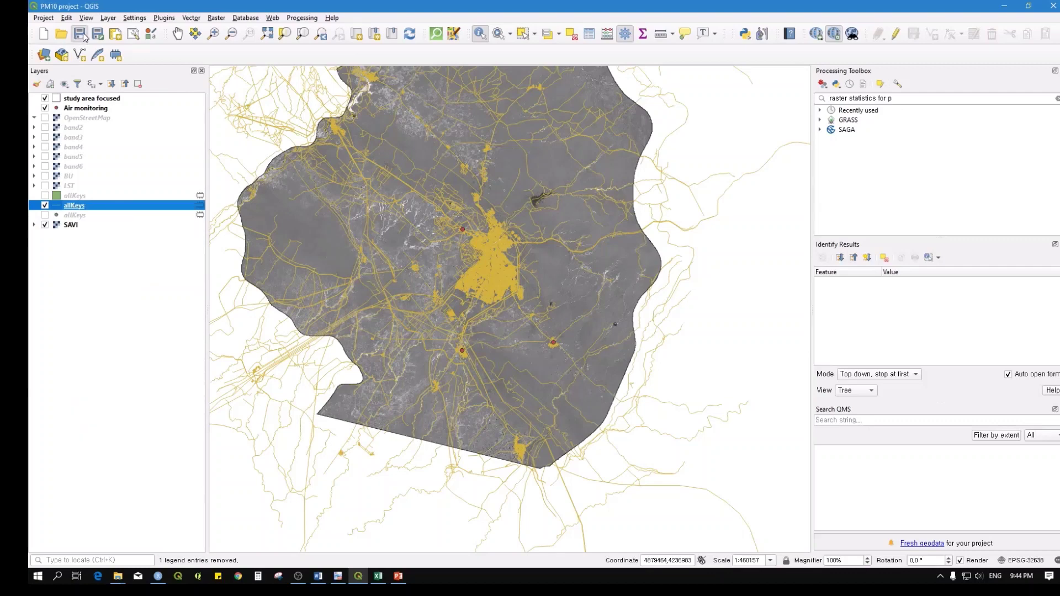
right_click(71, 210)
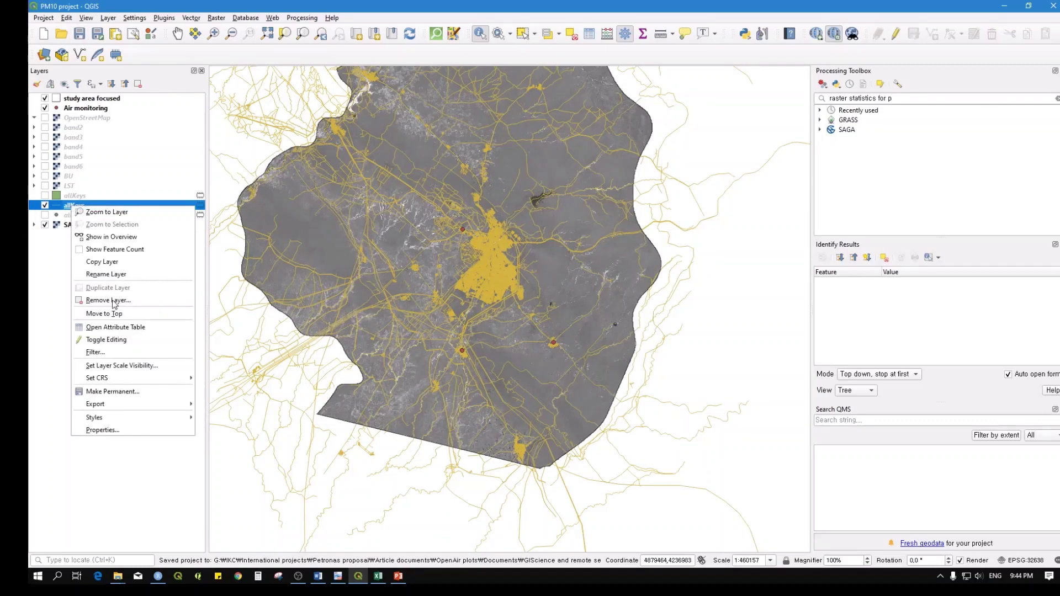
left_click(116, 329)
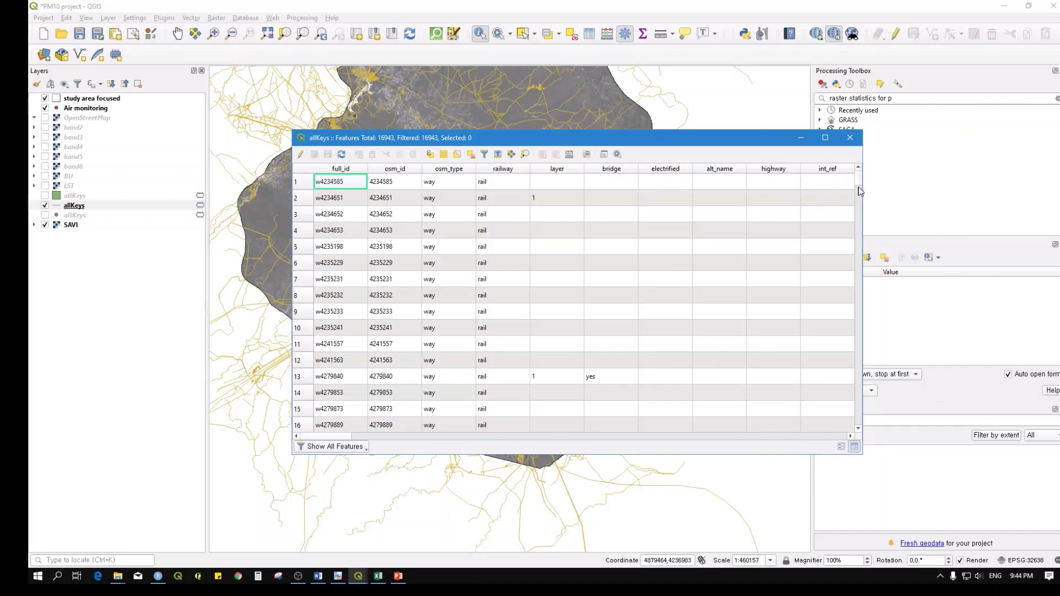
Step: Sort the allKeys attribute table by the highway field in descending order and browse its records
mouse_move(858, 187)
left_mouse_down()
mouse_move(856, 301)
mouse_move(856, 169)
left_mouse_up()
left_click(771, 172)
left_click(769, 169)
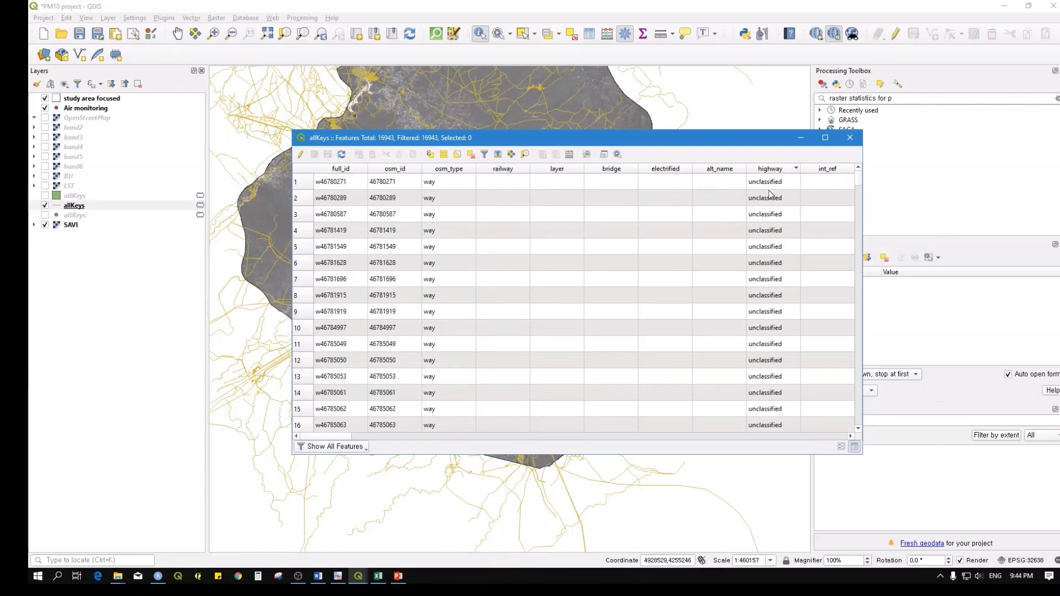
scroll(813, 187, "down", 20)
mouse_move(862, 188)
left_mouse_down()
mouse_move(858, 257)
mouse_move(859, 175)
left_mouse_up()
Step: Switch to the Indices processing steps document in Word and read the instructions for selecting roads by expression
left_click(316, 575)
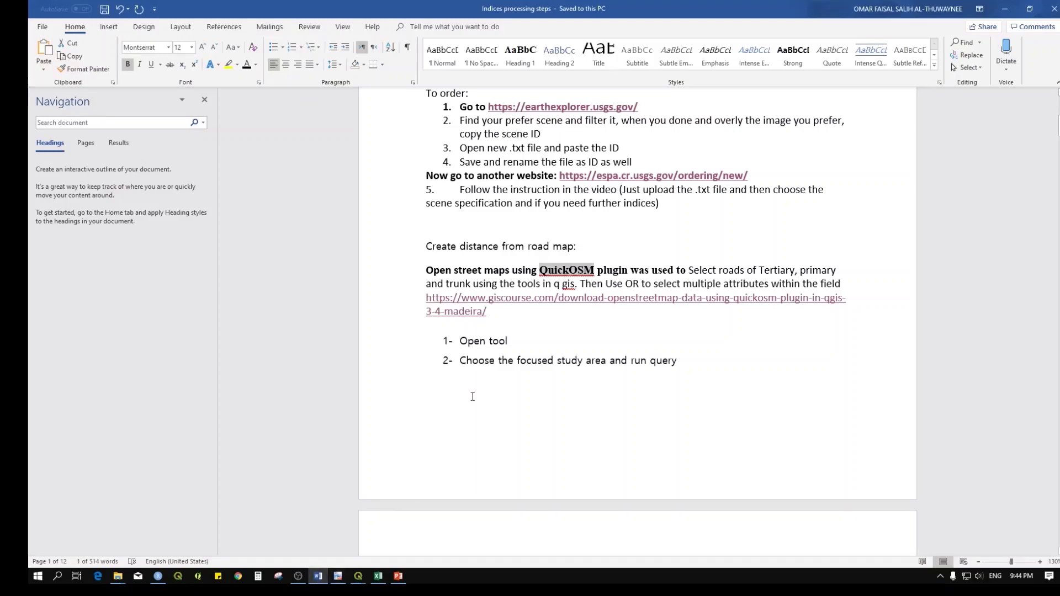
scroll(482, 371, "down", 5)
scroll(591, 271, "down", 6)
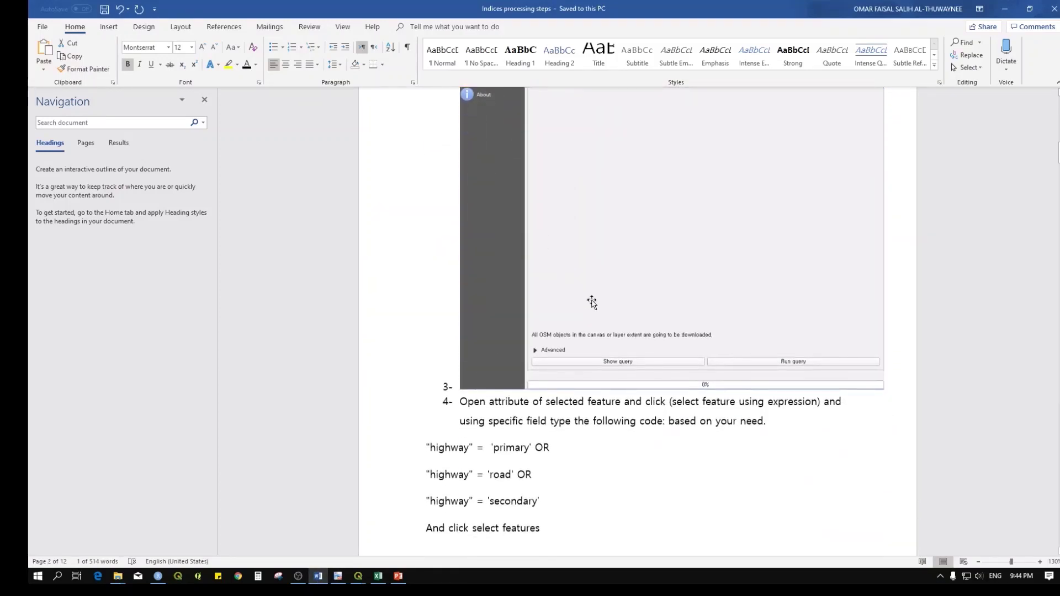
scroll(591, 302, "down", 1)
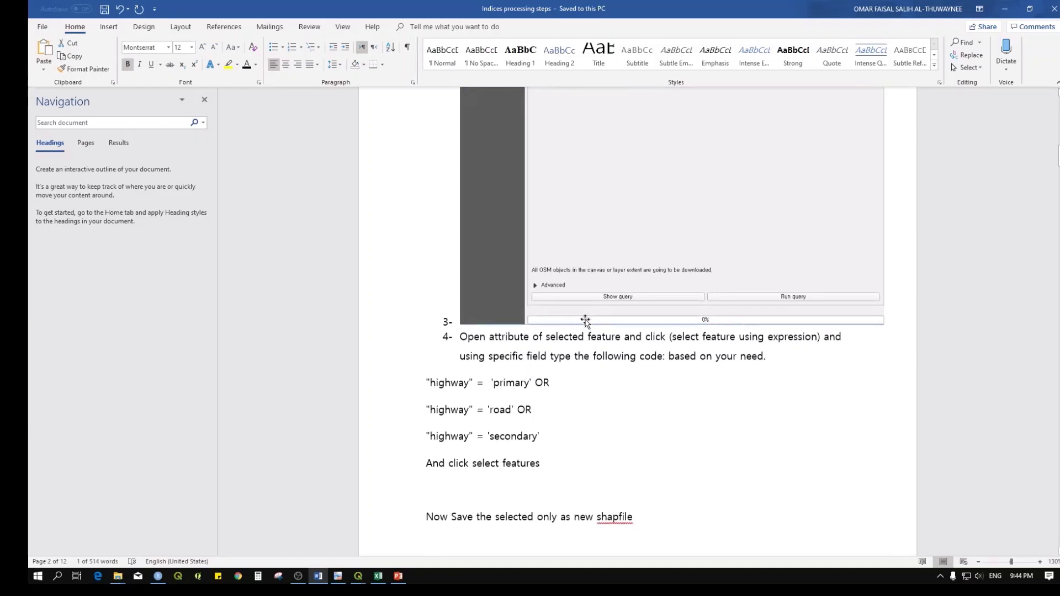
key("alt+Tab")
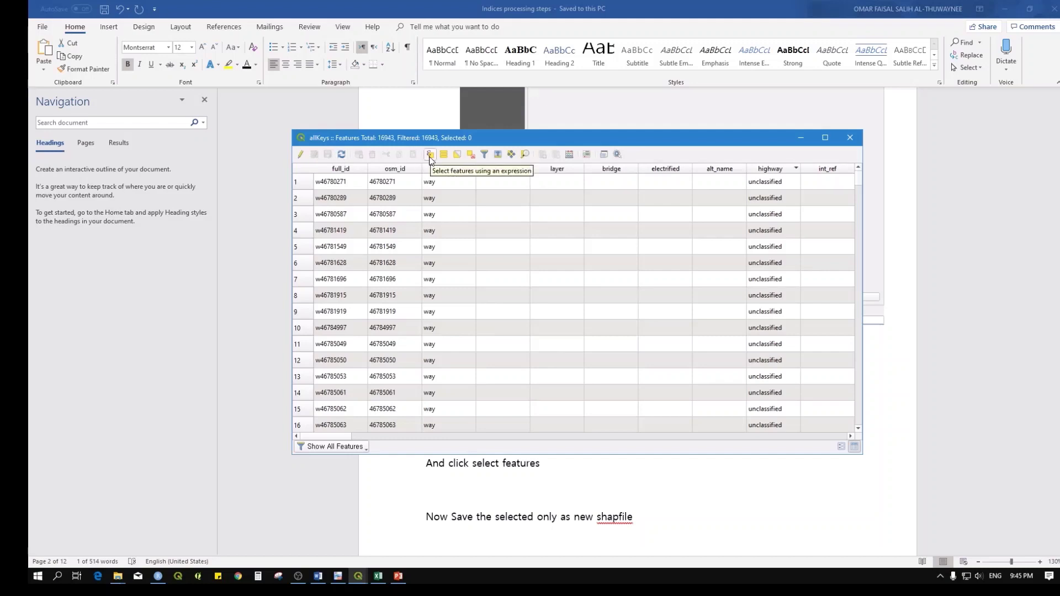
Step: Look at the Select by Expression dialog, close it and browse the highway values in the attribute table
left_click(430, 155)
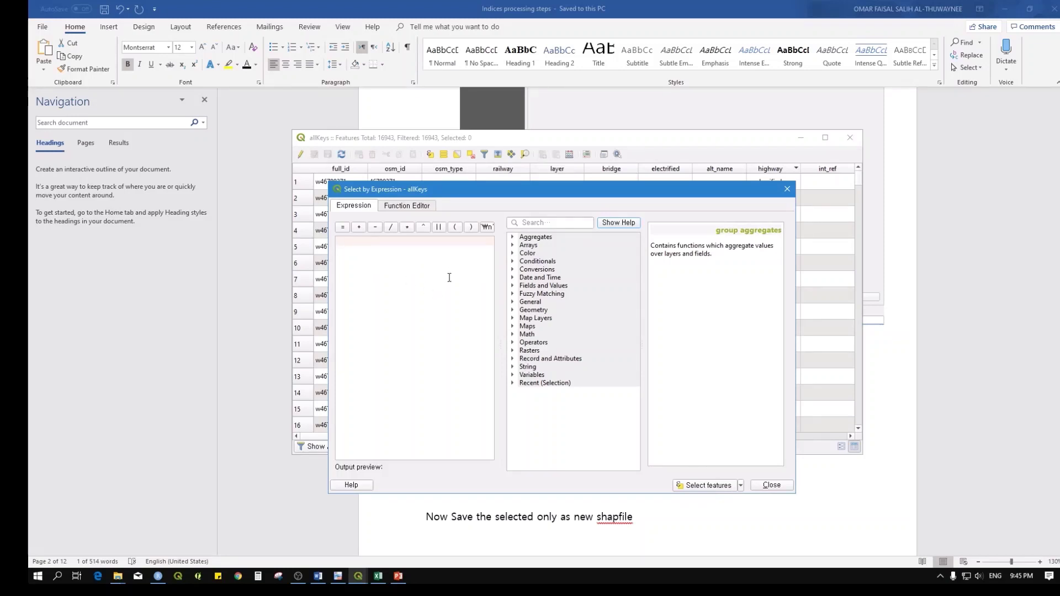
left_click(770, 485)
scroll(743, 277, "down", 12)
mouse_move(859, 188)
left_mouse_down()
mouse_move(857, 430)
mouse_move(856, 182)
left_mouse_up()
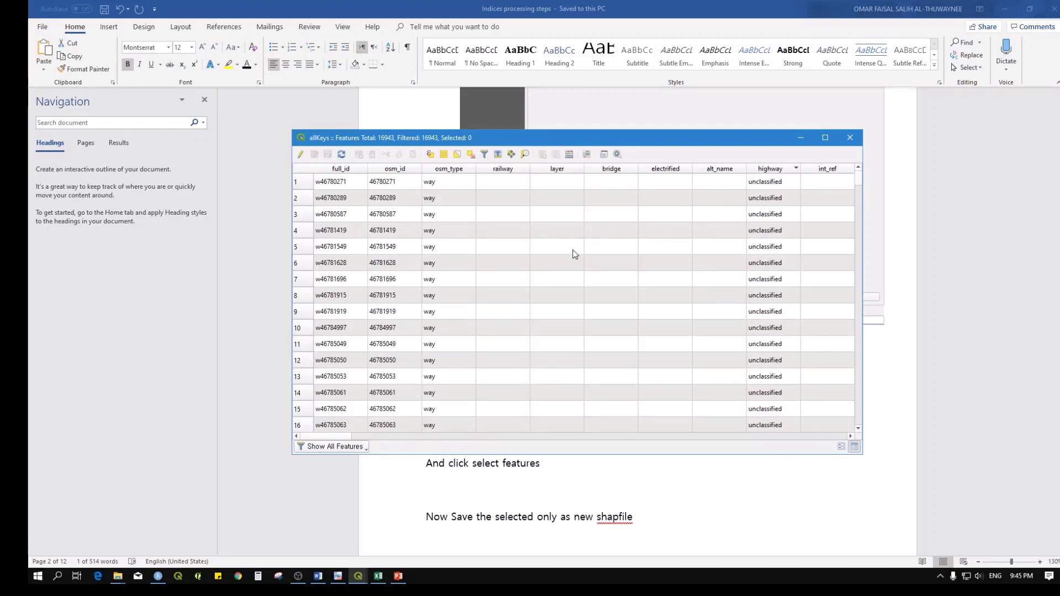
scroll(710, 304, "down", 20)
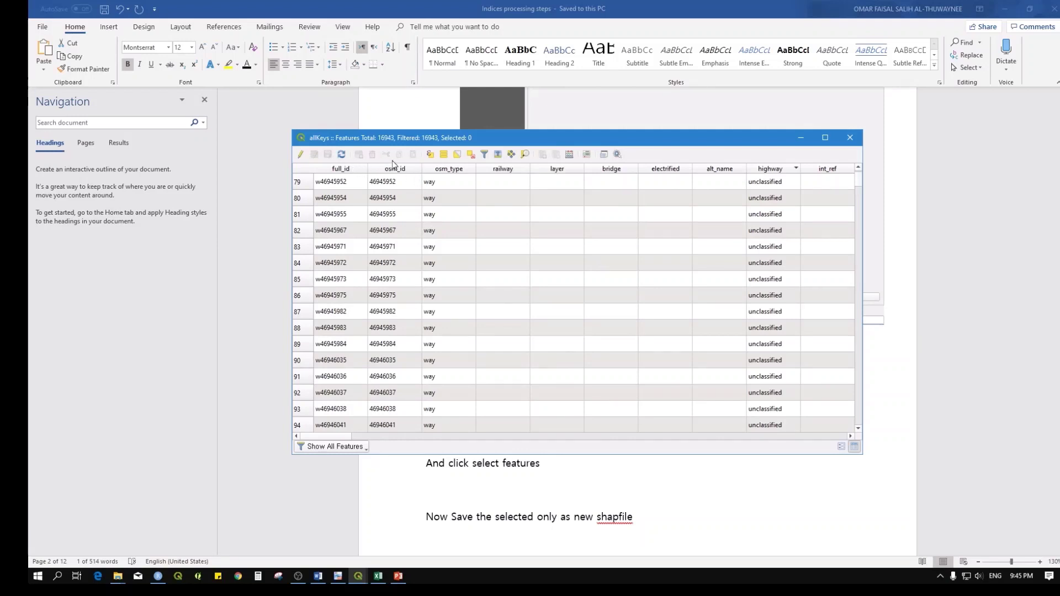
Step: Copy "highway" = 'primary' OR "highway" = 'road' OR "highway" = 'secondary' from the Word document into the Select by Expression dialog for allKeys
left_click(430, 154)
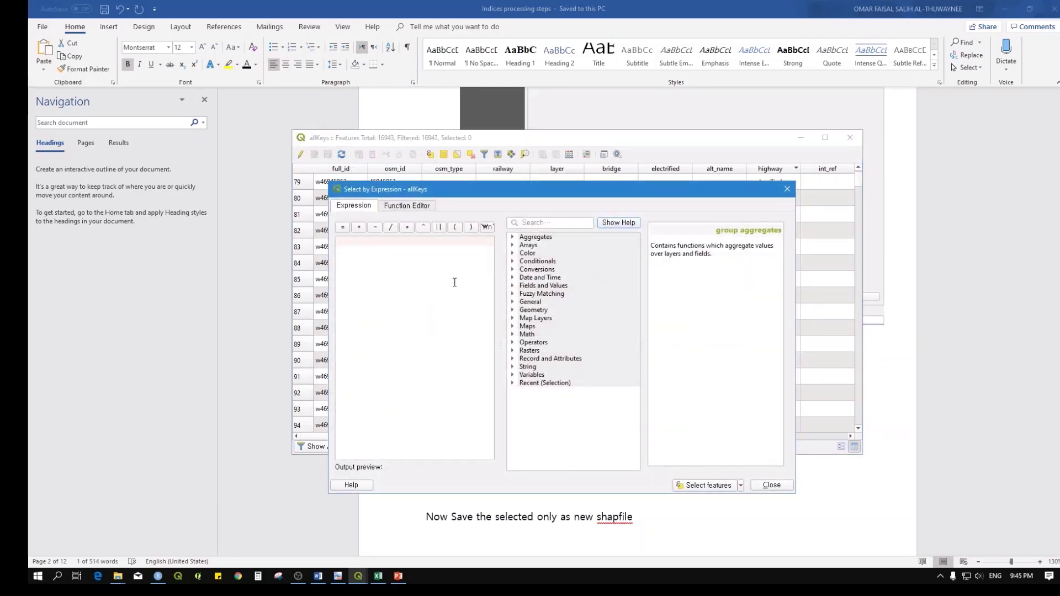
left_click(318, 575)
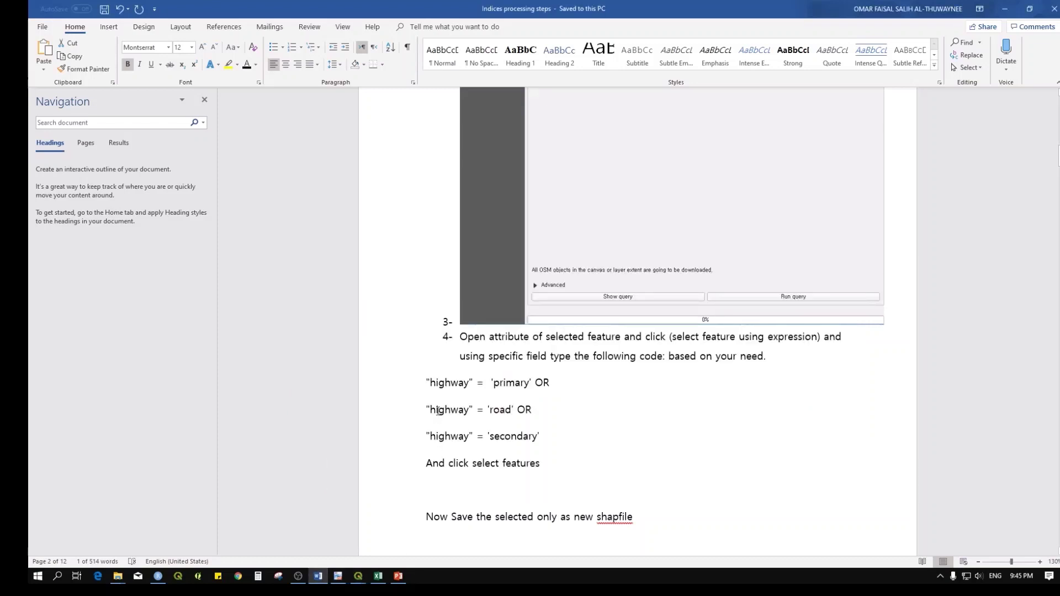
left_click_drag(427, 381, 548, 462)
left_click(512, 437)
left_click_drag(425, 380, 546, 445)
key("ctrl+c")
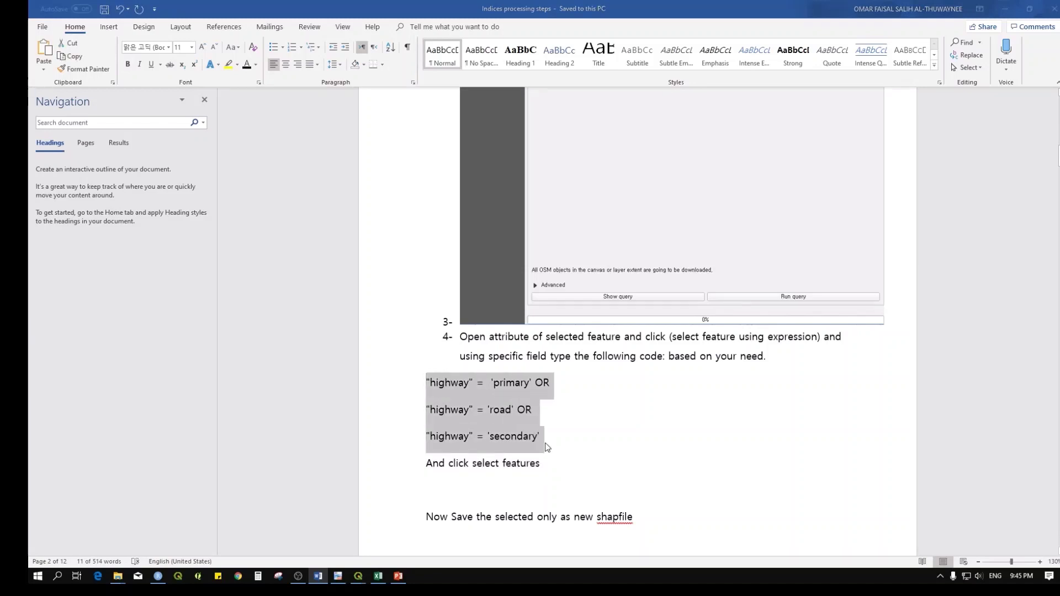
key("alt+Tab")
key("ctrl+v")
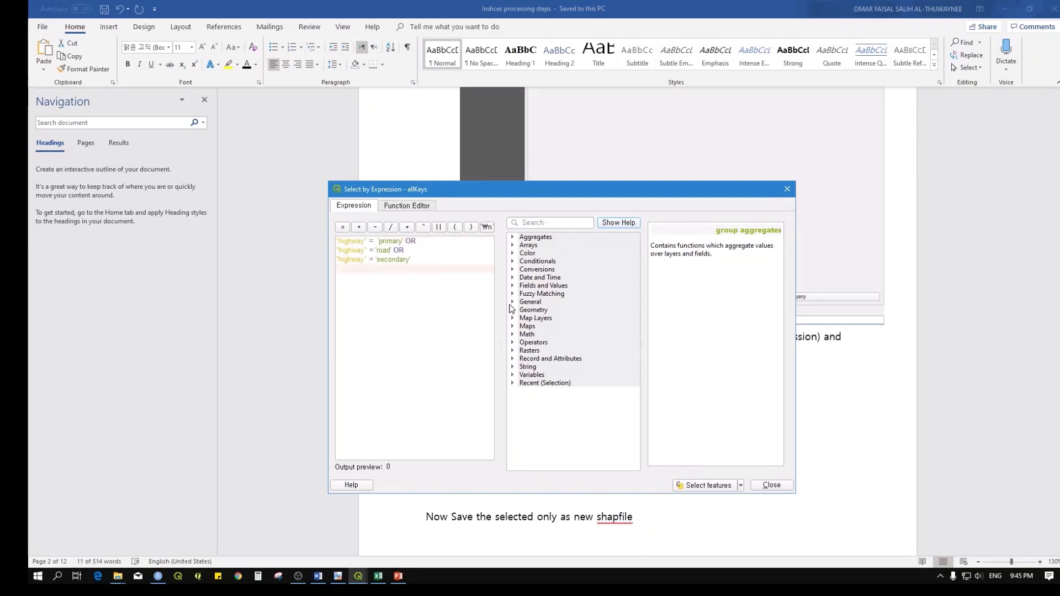
Step: Check the available fields in the expression dialog and look for primary roads in the attribute table's highway column
left_click(512, 287)
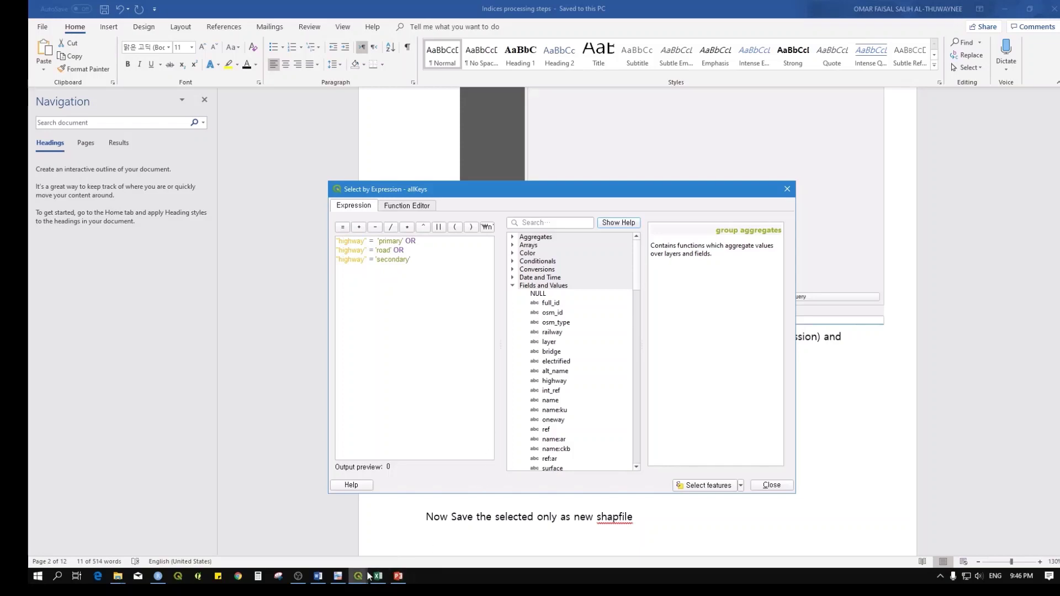
mouse_move(372, 571)
left_click(393, 532)
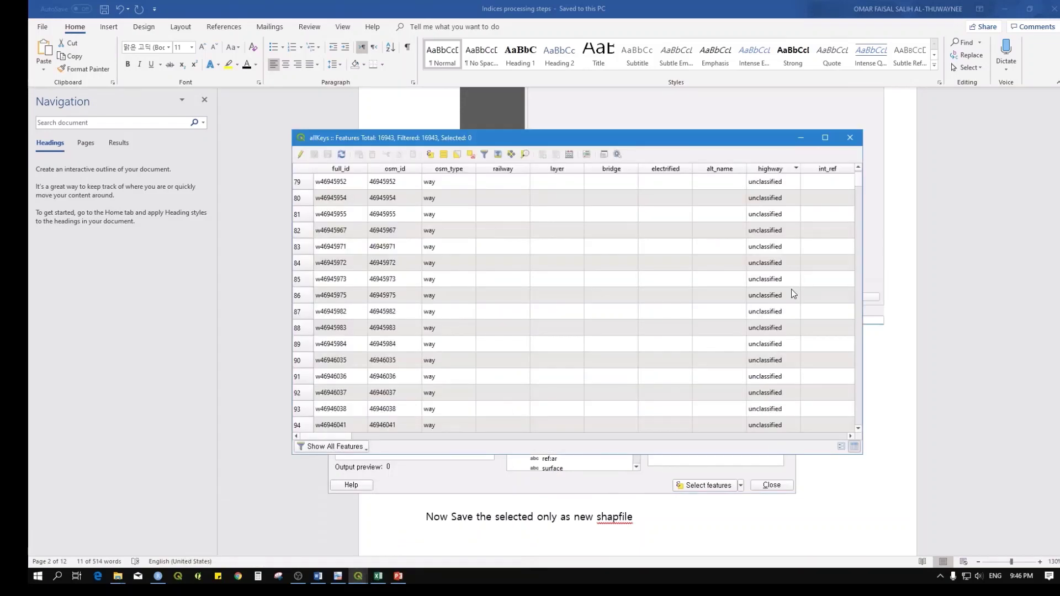
left_click_drag(858, 181, 852, 396)
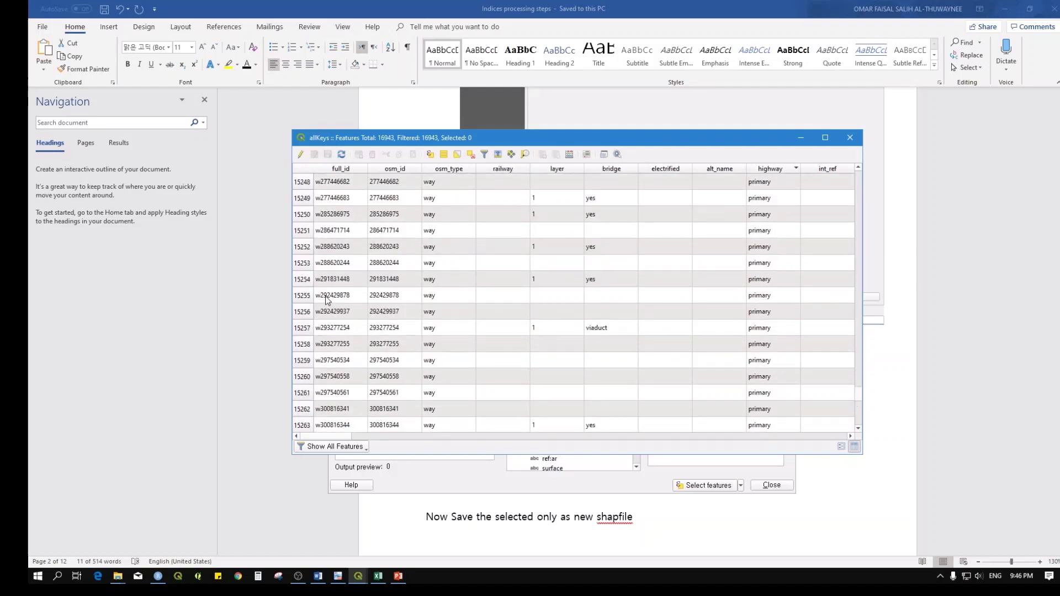
Step: Select the allKeys features that match the highway expression and return to the main QGIS map window
left_click(800, 137)
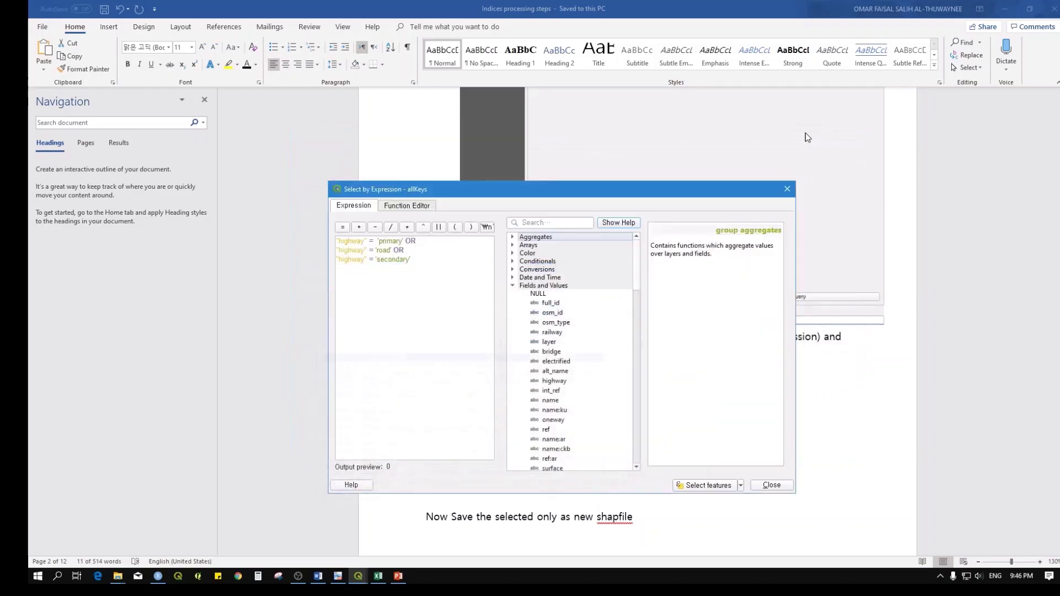
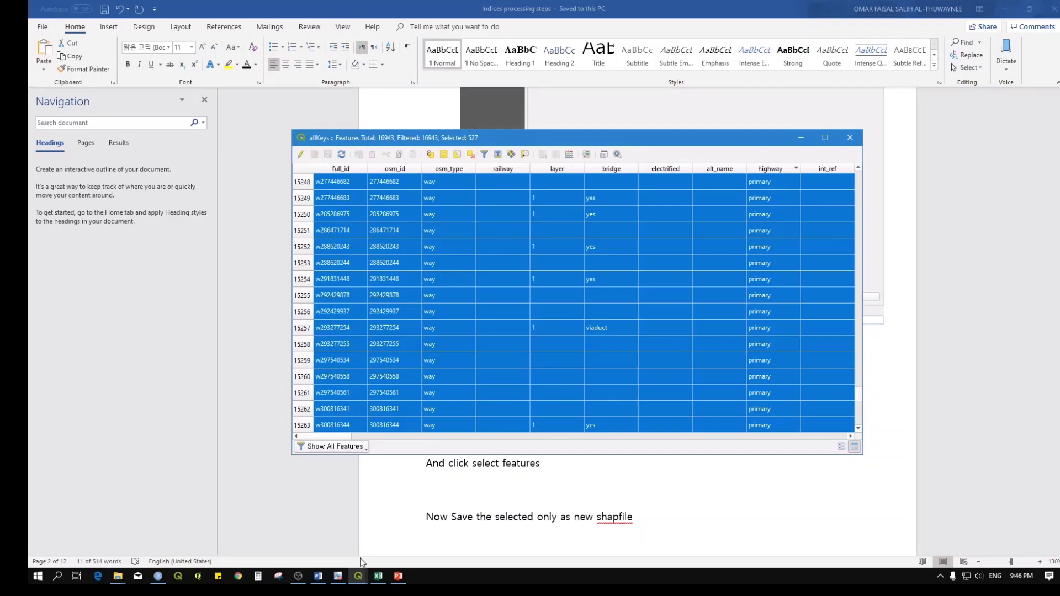
left_click(358, 575)
left_click(316, 537)
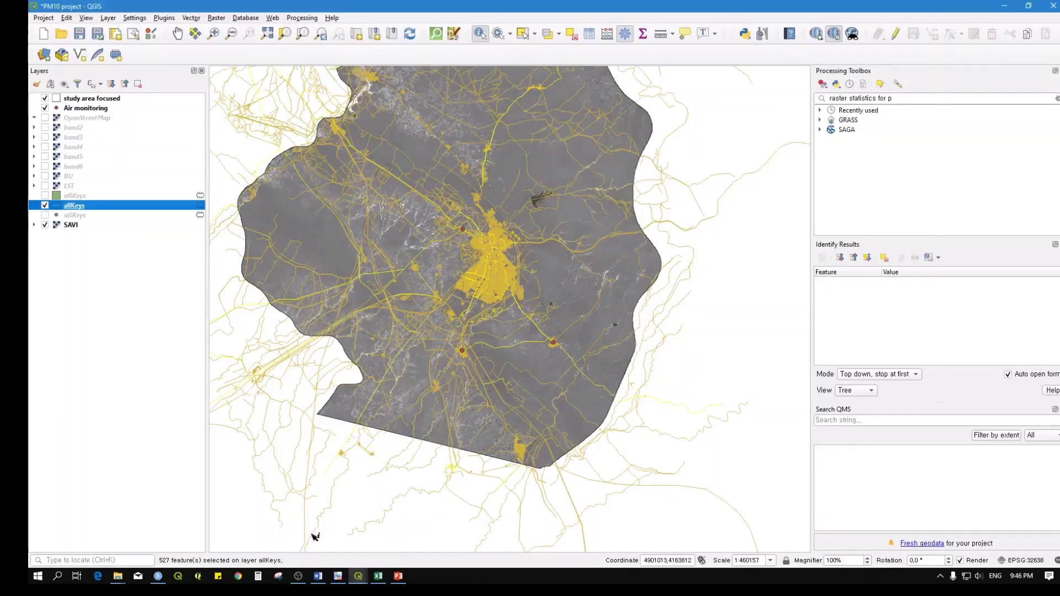
Step: Start exporting only the selected features of the allKeys line layer, with ESRI Shapefile as the output format
scroll(476, 278, "up", 1)
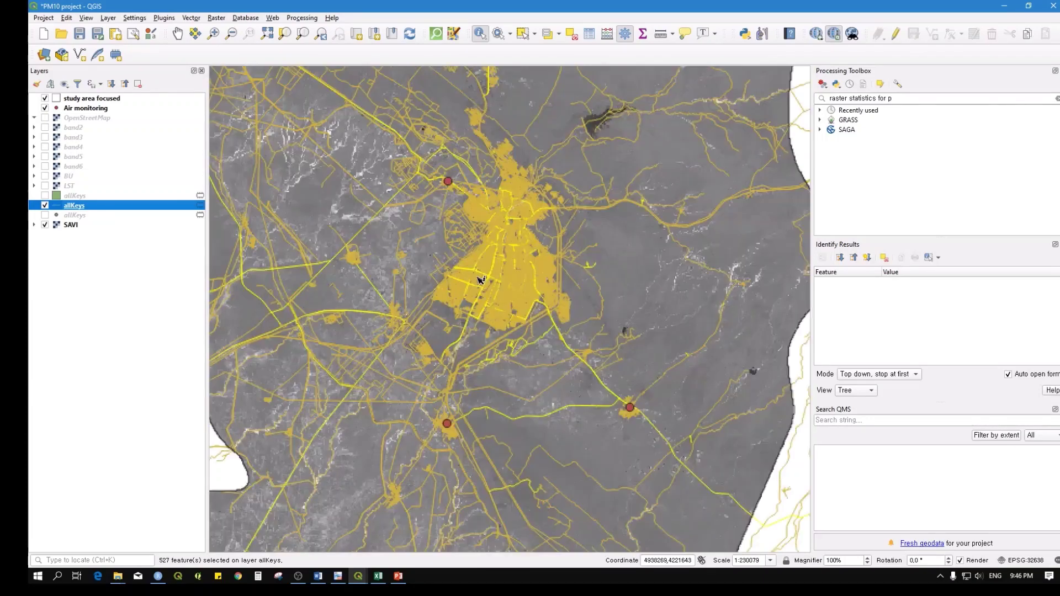
scroll(479, 280, "up", 1)
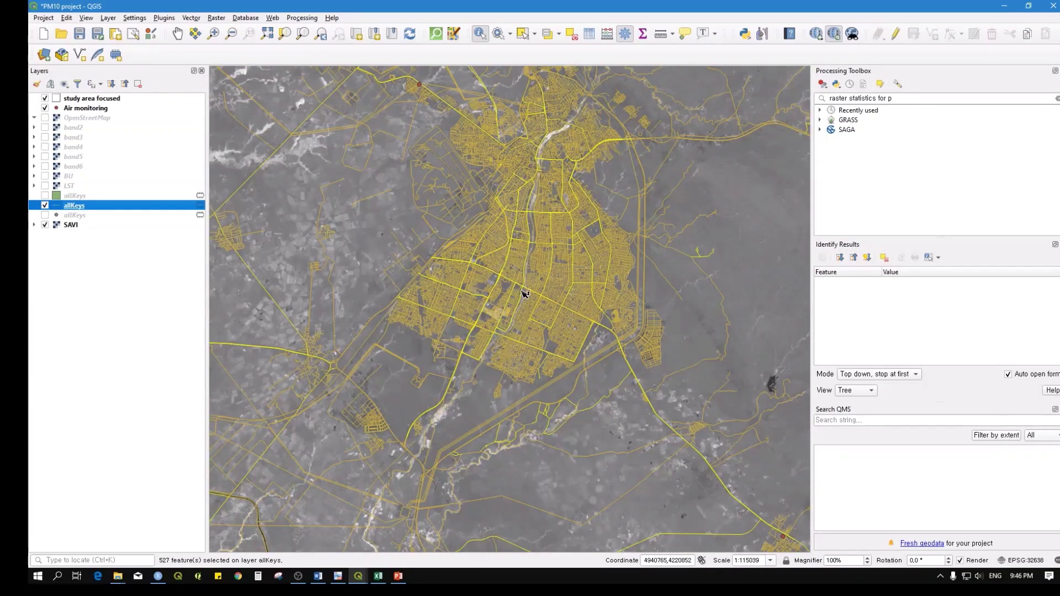
scroll(551, 287, "down", 2)
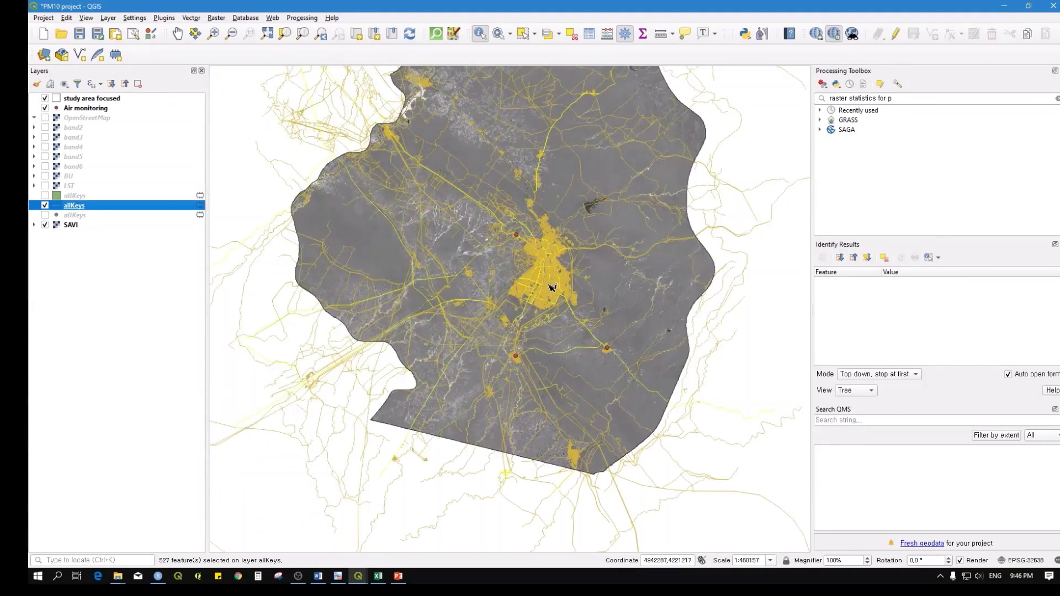
scroll(551, 287, "down", 1)
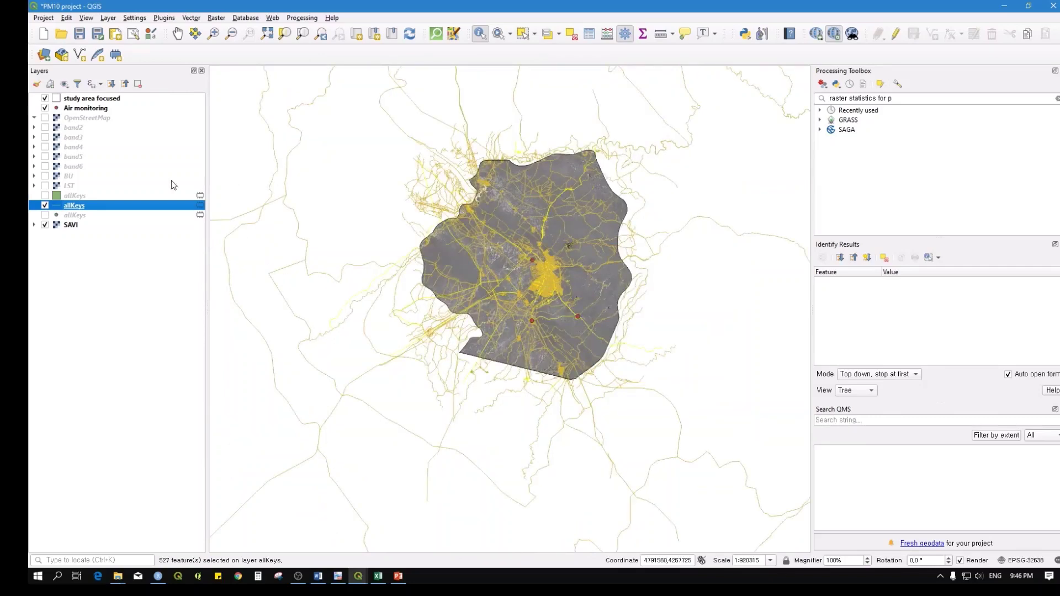
right_click(80, 208)
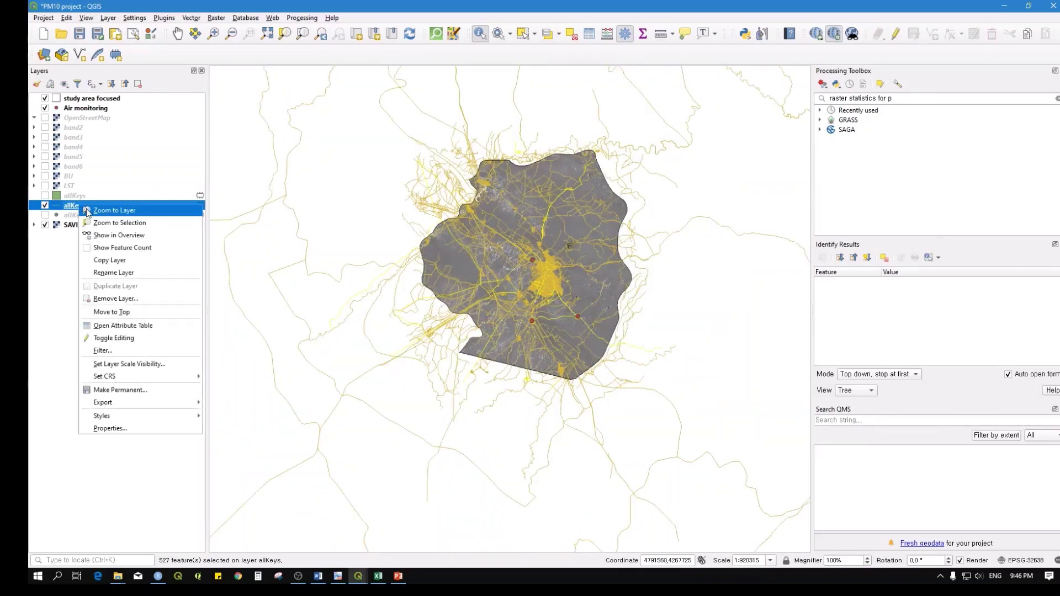
mouse_move(203, 404)
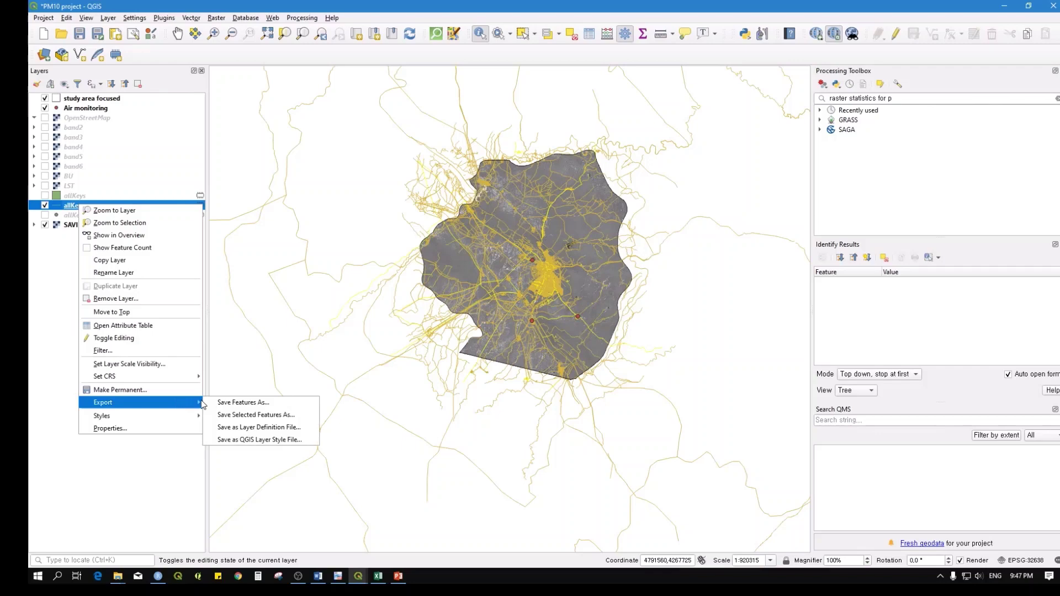
left_click(230, 415)
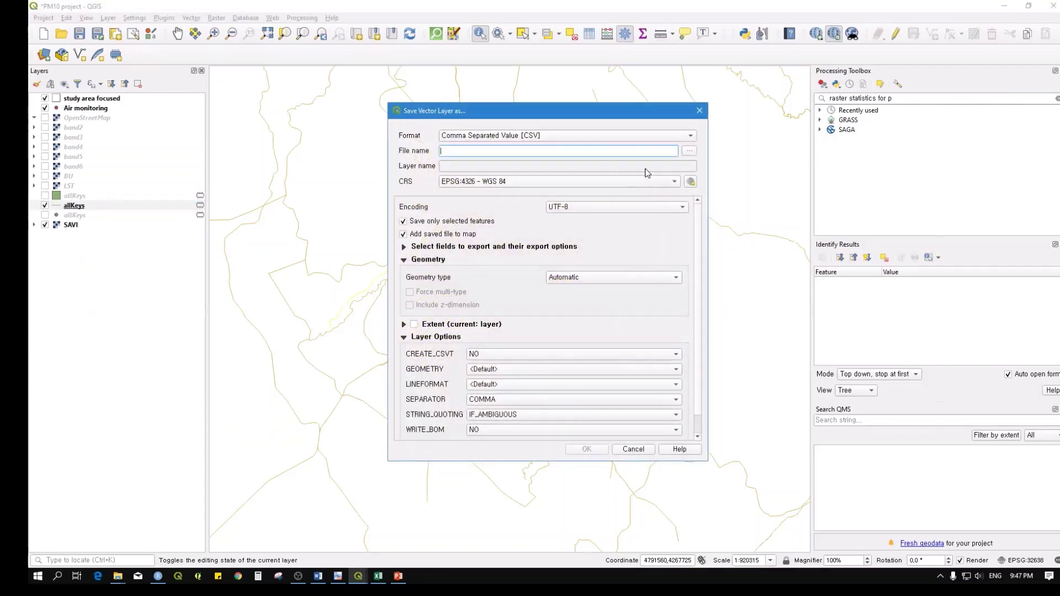
left_click(690, 138)
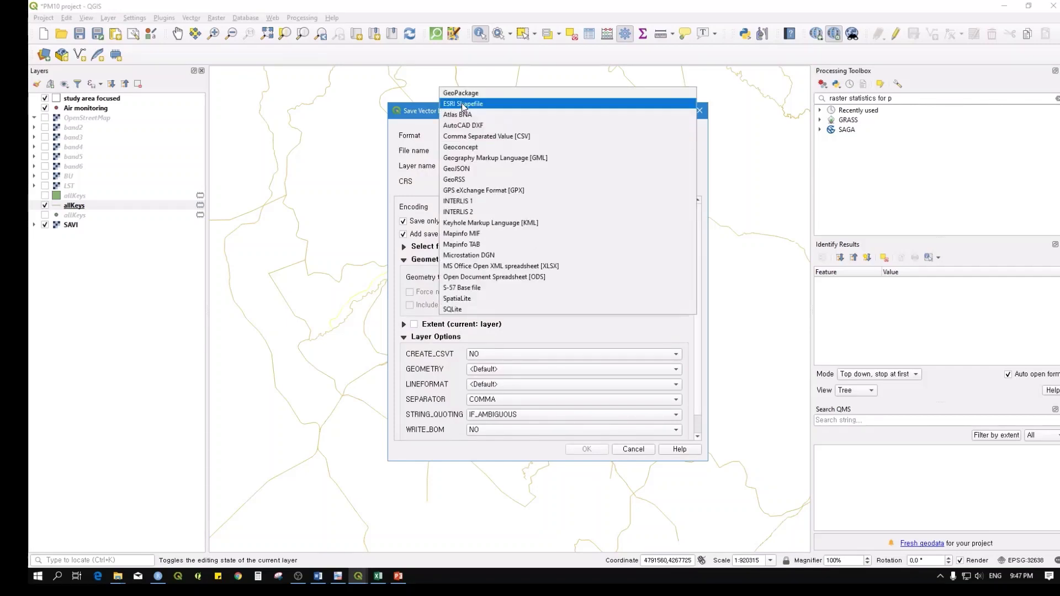
left_click(687, 103)
Step: Create a folder named roads on the Desktop and set the output file inside it as road n
left_click(689, 151)
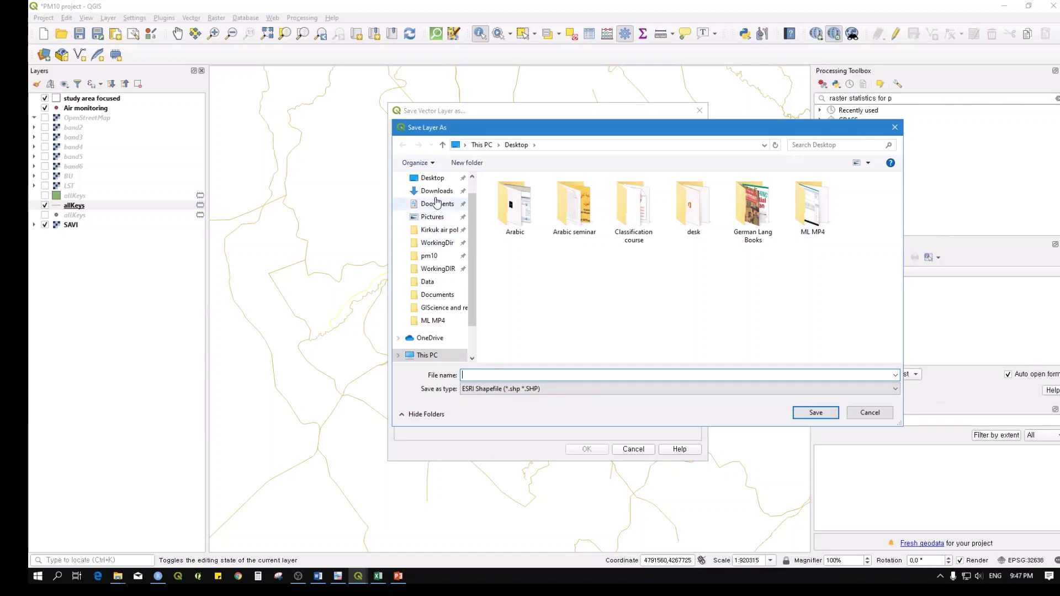
left_click(478, 165)
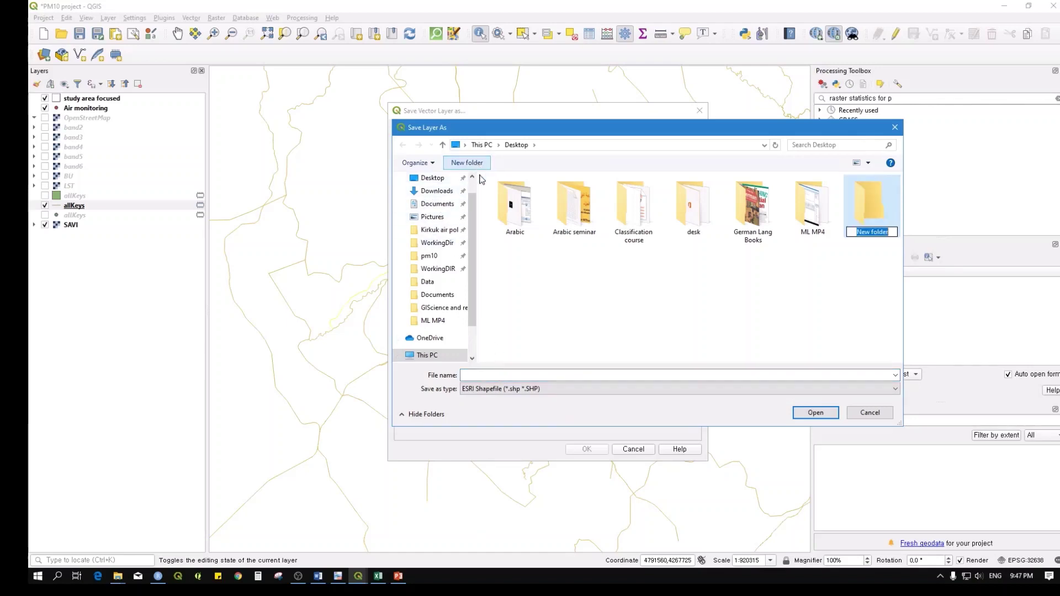
type("roads")
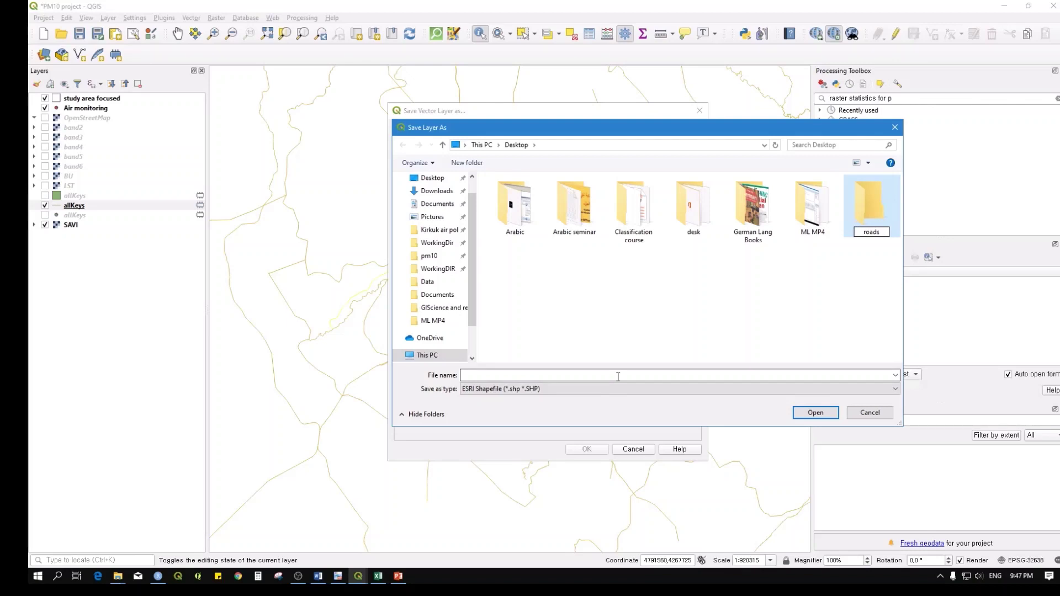
key("Return")
key("Return")
left_click(568, 378)
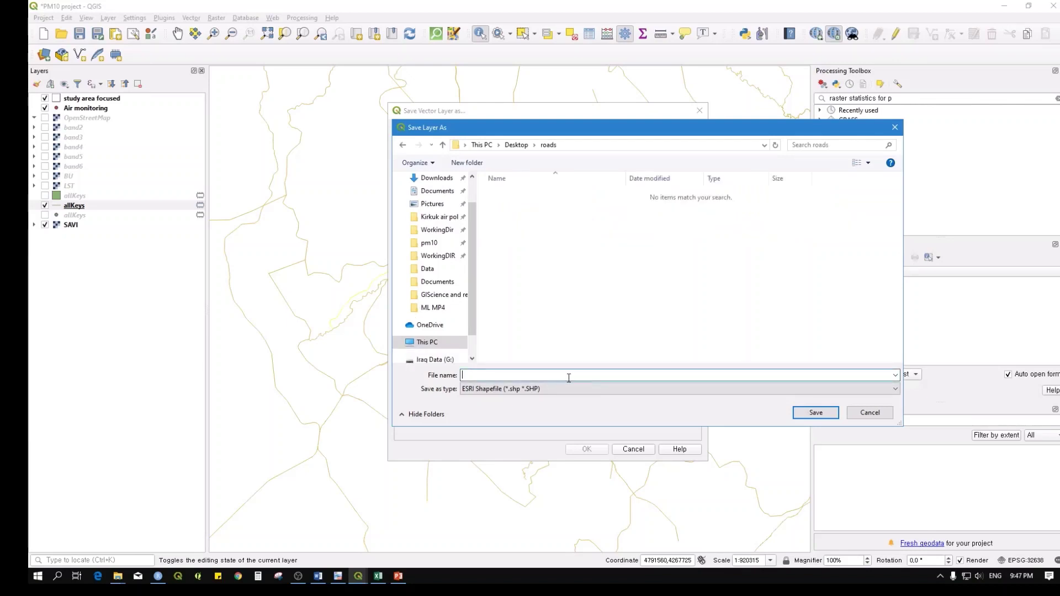
type("road n")
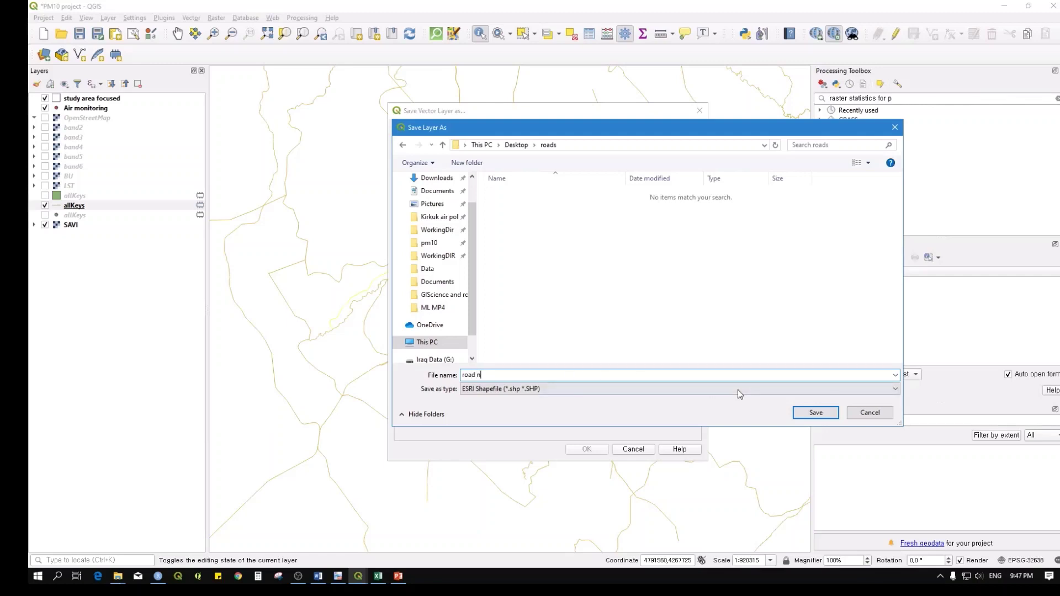
left_click(815, 412)
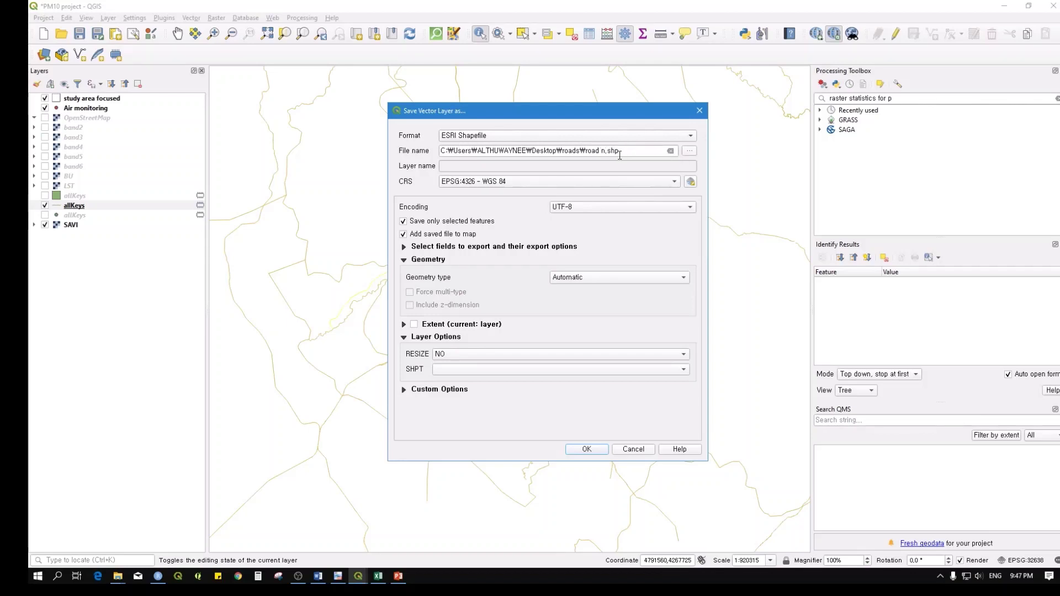
Step: Replace the output path with the file name road_n.shp and export the selected features
left_click_drag(605, 151, 444, 146)
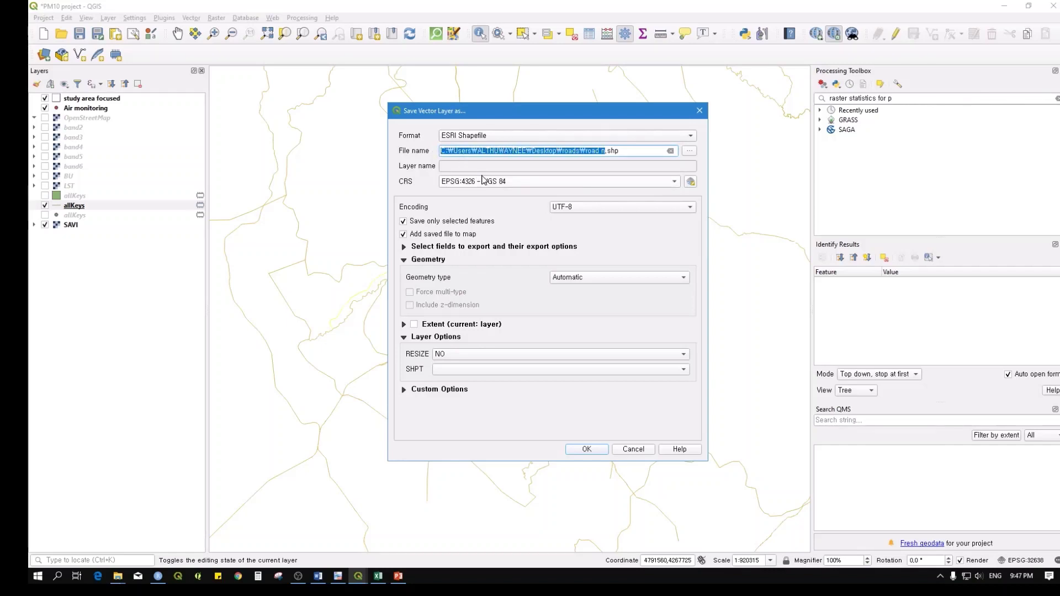
type("ro")
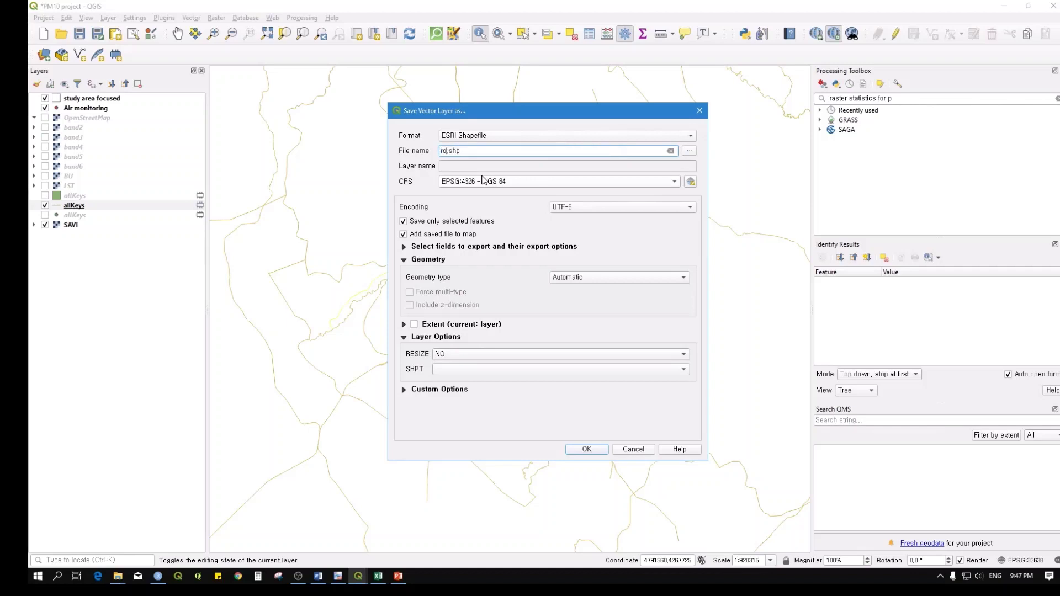
type("ad_n")
left_click(598, 453)
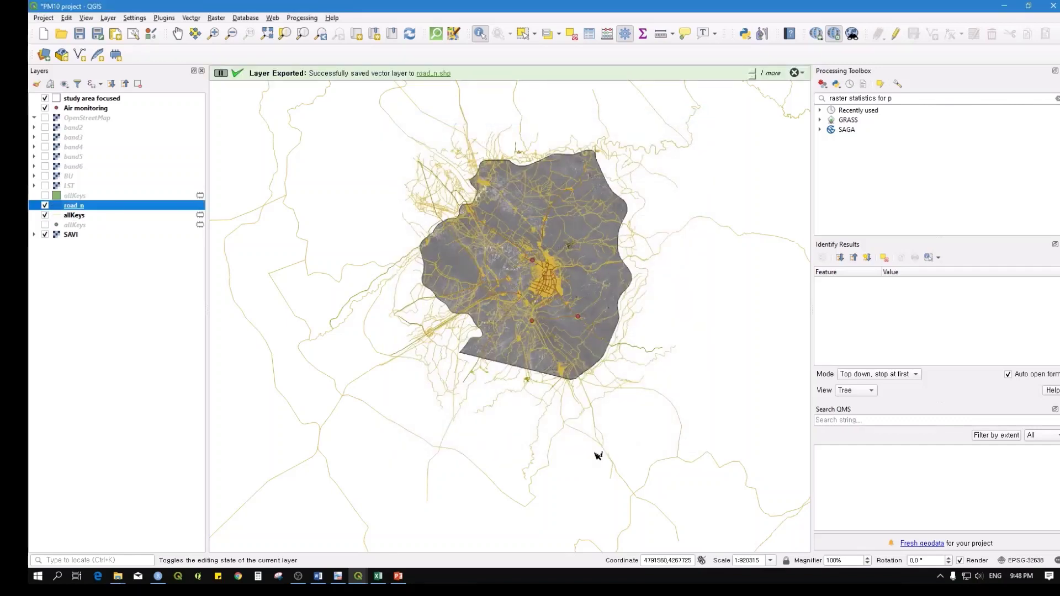
Step: Hide the allKeys line layer and inspect the exported road_n roads over the study area
left_click(45, 215)
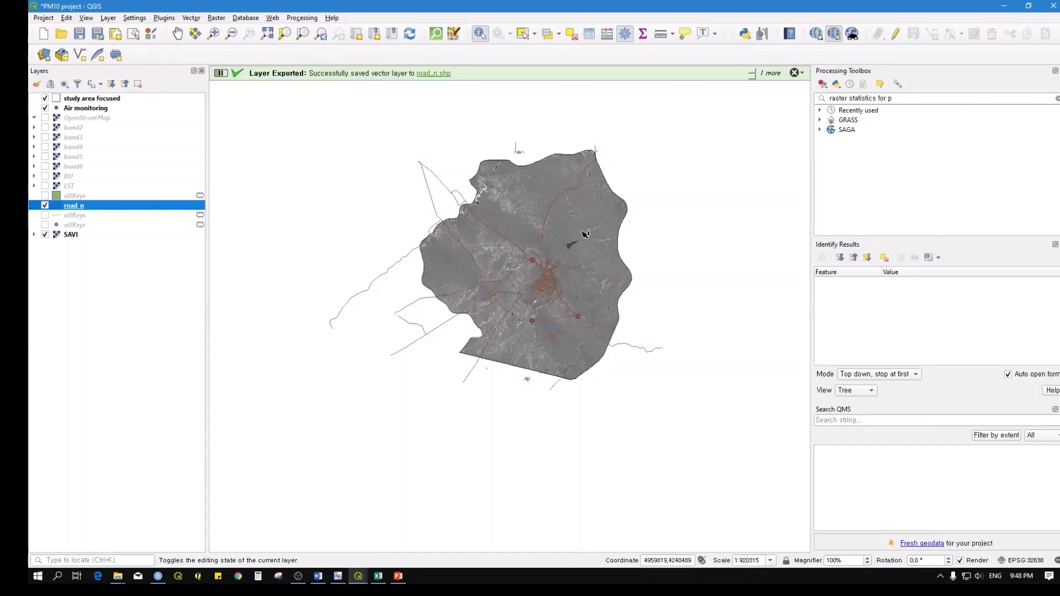
scroll(560, 272, "up", 2)
scroll(496, 293, "up", 3)
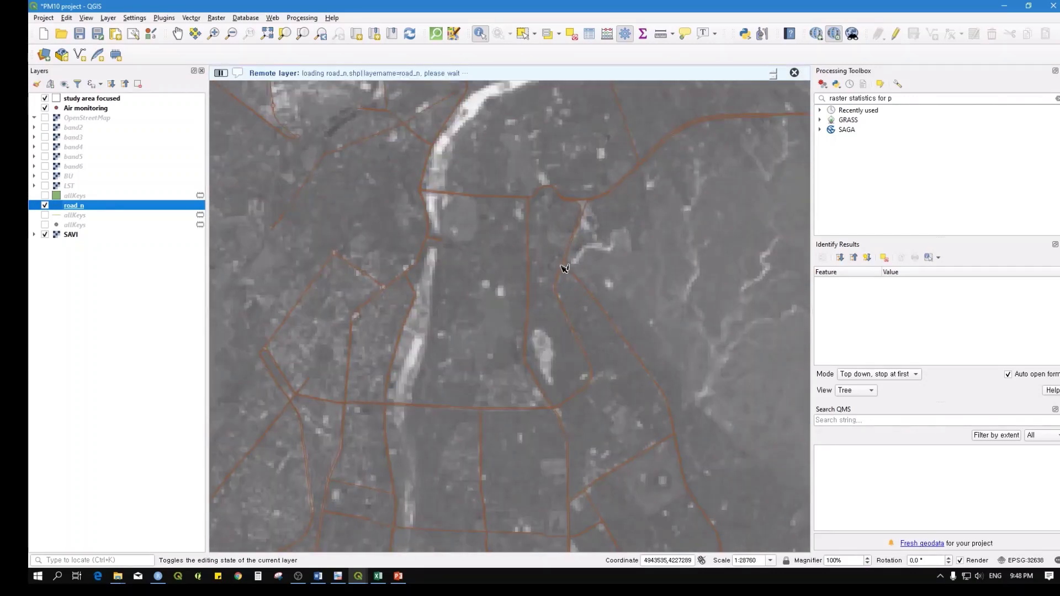
scroll(564, 269, "down", 2)
scroll(564, 269, "down", 2)
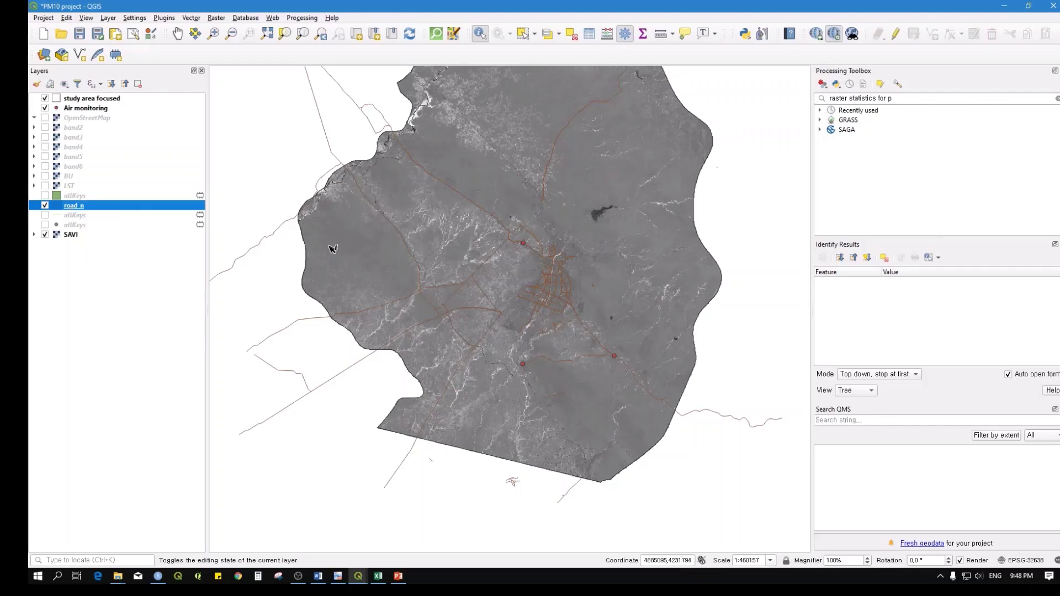
Step: Review the highway column in the road_n attribute table, then close the table
right_click(76, 208)
left_click(106, 328)
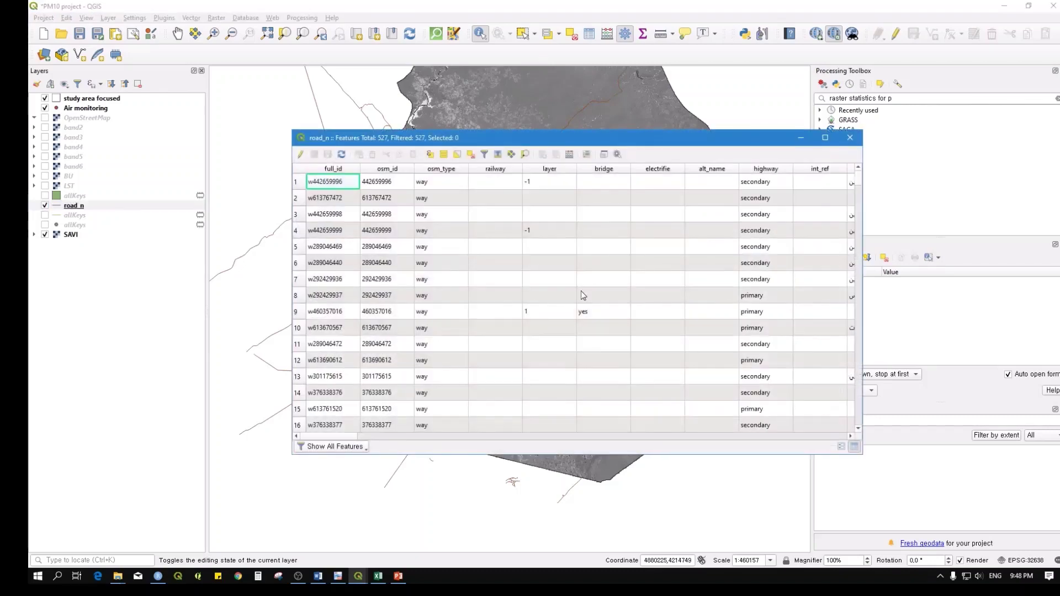
scroll(579, 292, "down", 10)
scroll(743, 285, "down", 20)
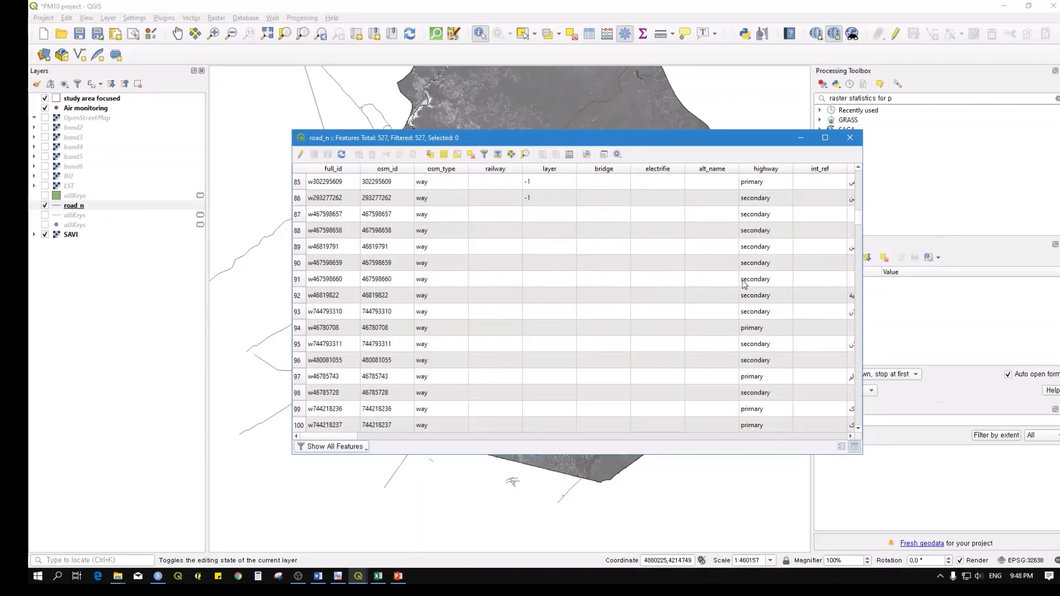
left_click(849, 138)
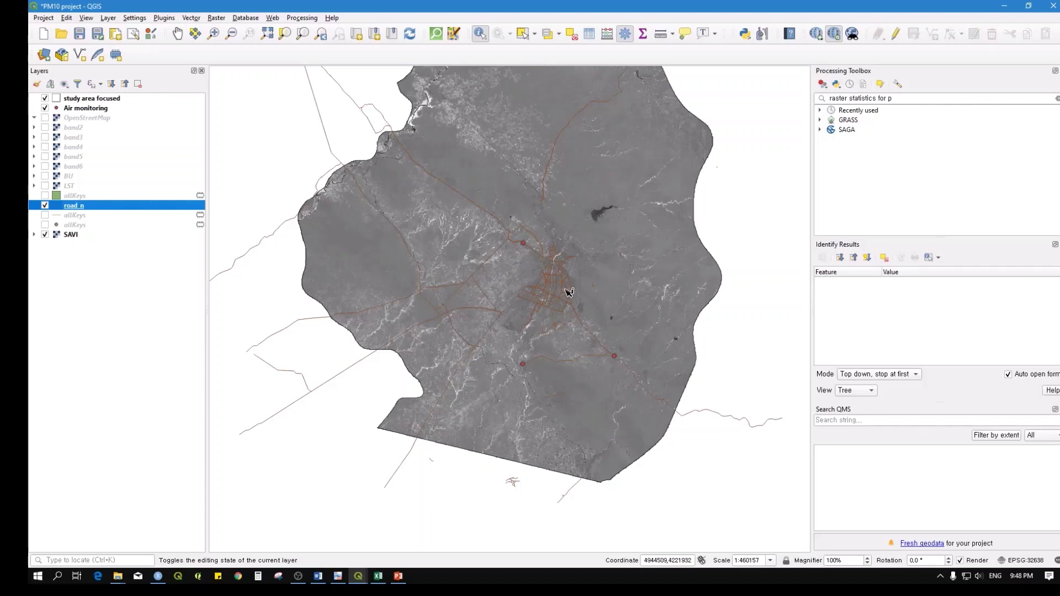
Step: Clear the Processing Toolbox search and add the dist_to_road and dist_to_roadR rasters from the WorkingDir Roads folder
left_click_drag(921, 95, 802, 95)
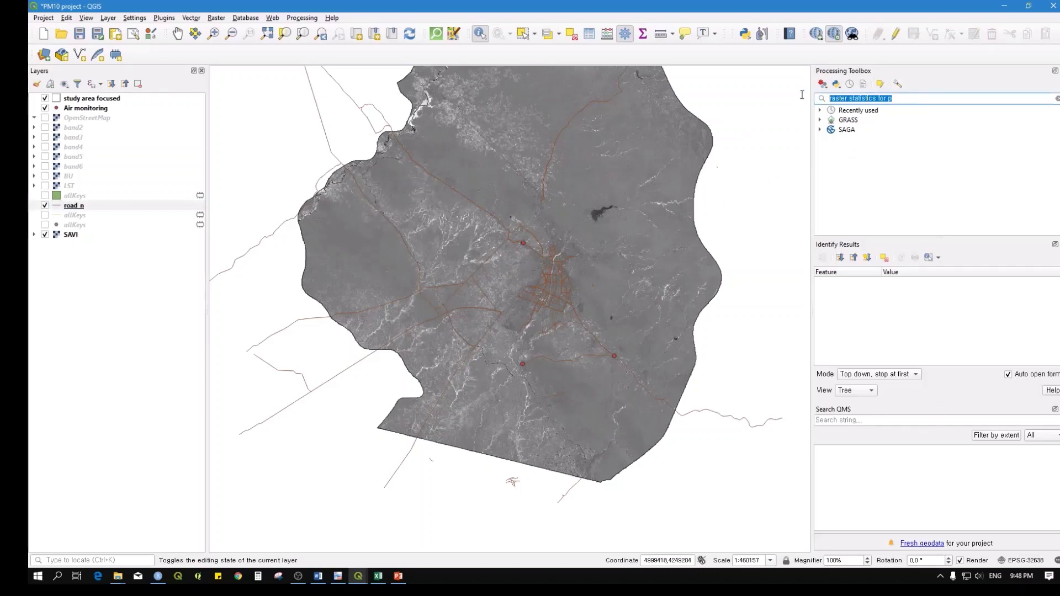
key("BackSpace")
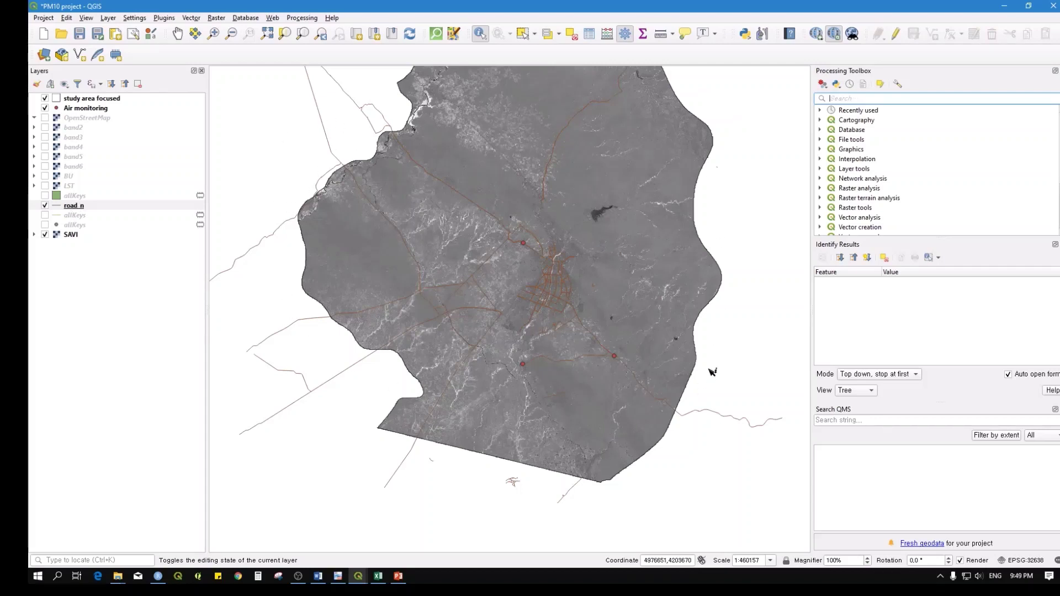
left_click(52, 60)
left_click(764, 189)
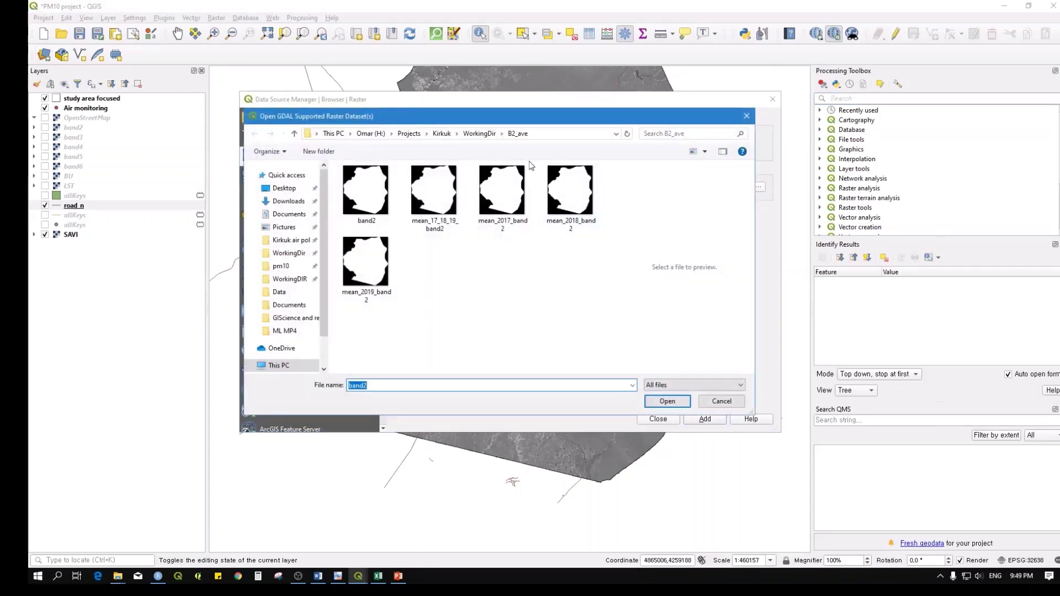
left_click(479, 133)
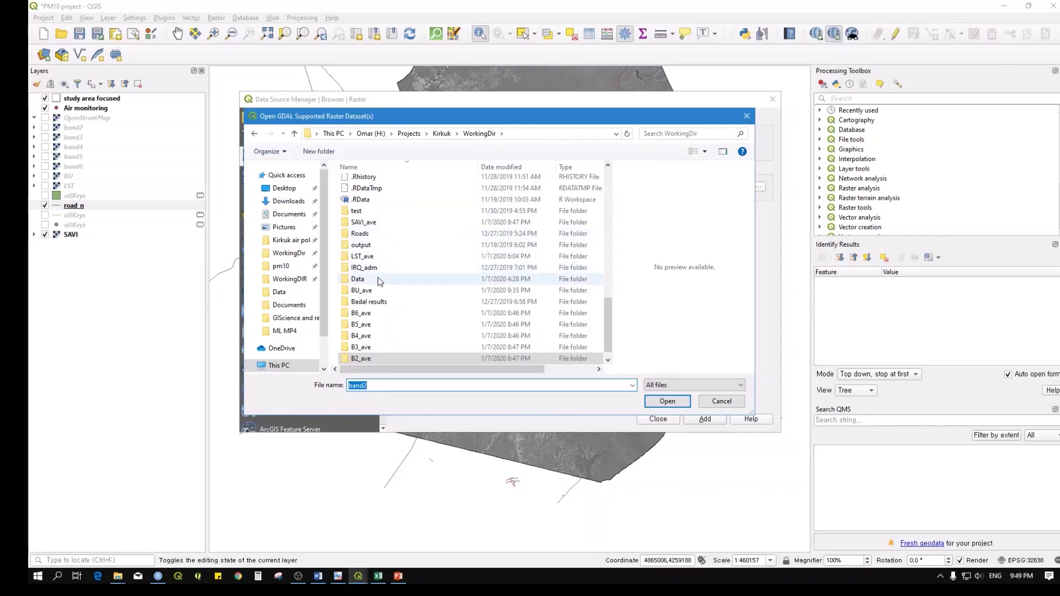
double_click(364, 234)
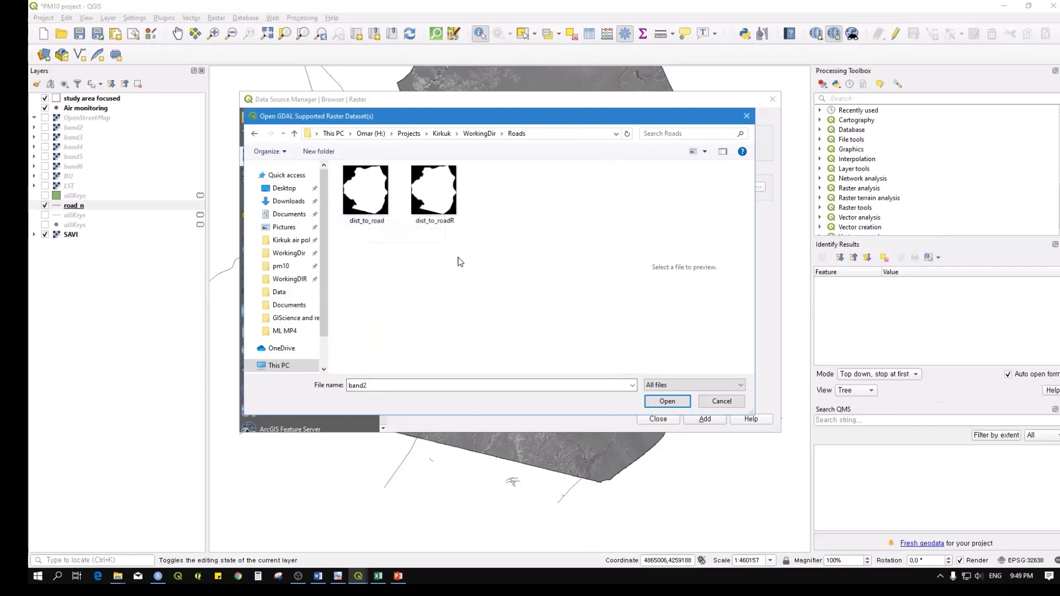
left_click_drag(456, 260, 362, 179)
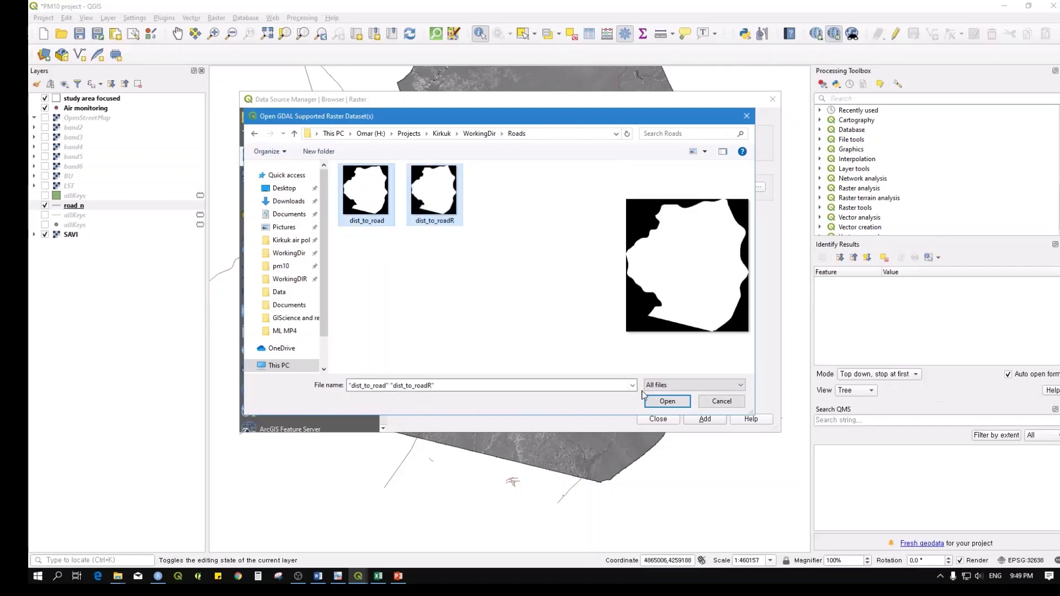
left_click(666, 402)
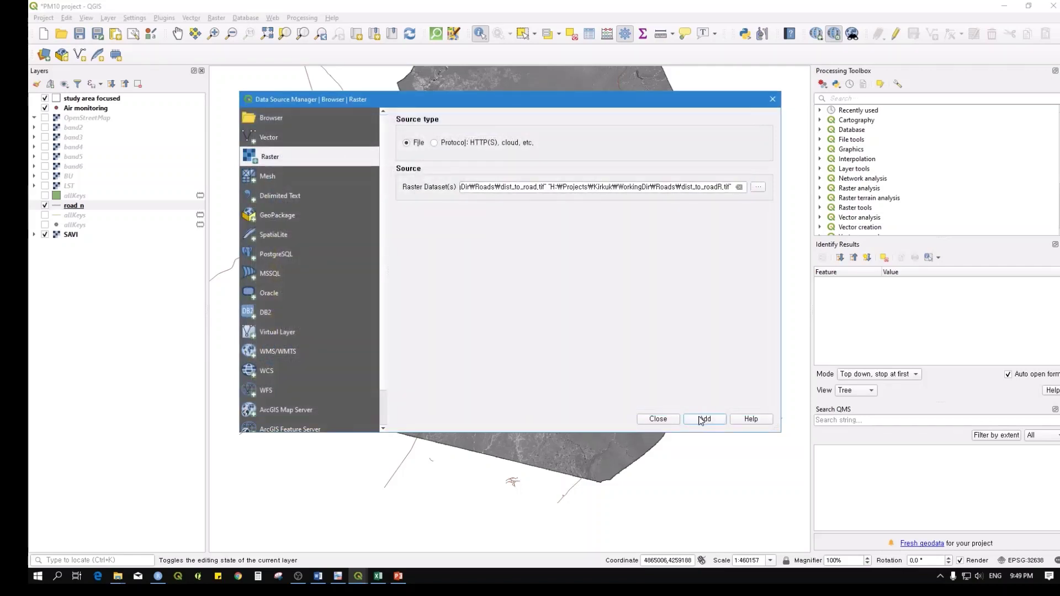
left_click(700, 419)
left_click(658, 419)
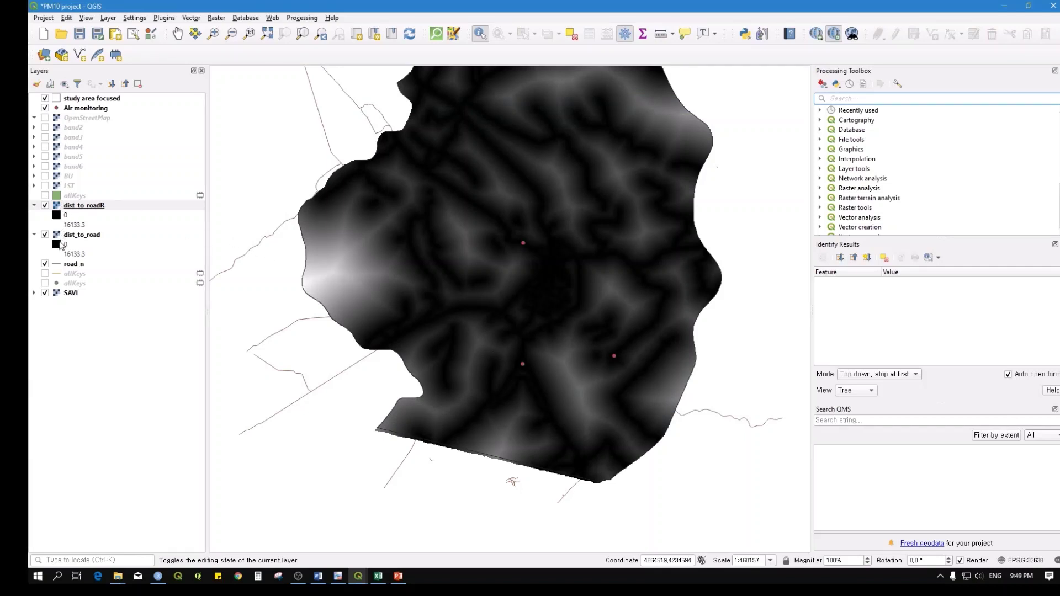
Step: Hide the dist_to_roadR layer and take a closer look at the dist_to_road raster
left_click(45, 205)
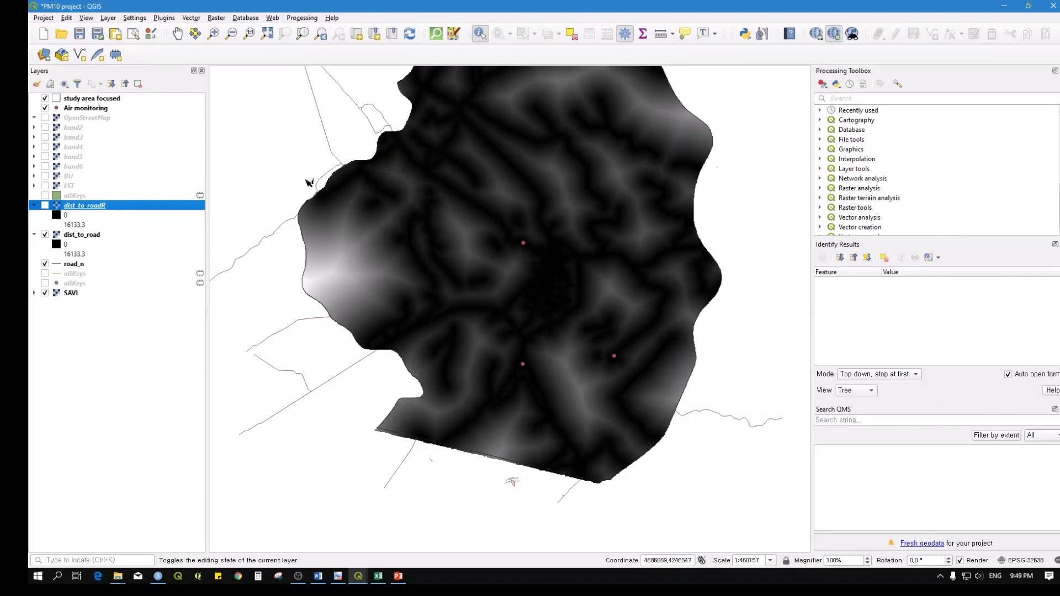
left_click(193, 18)
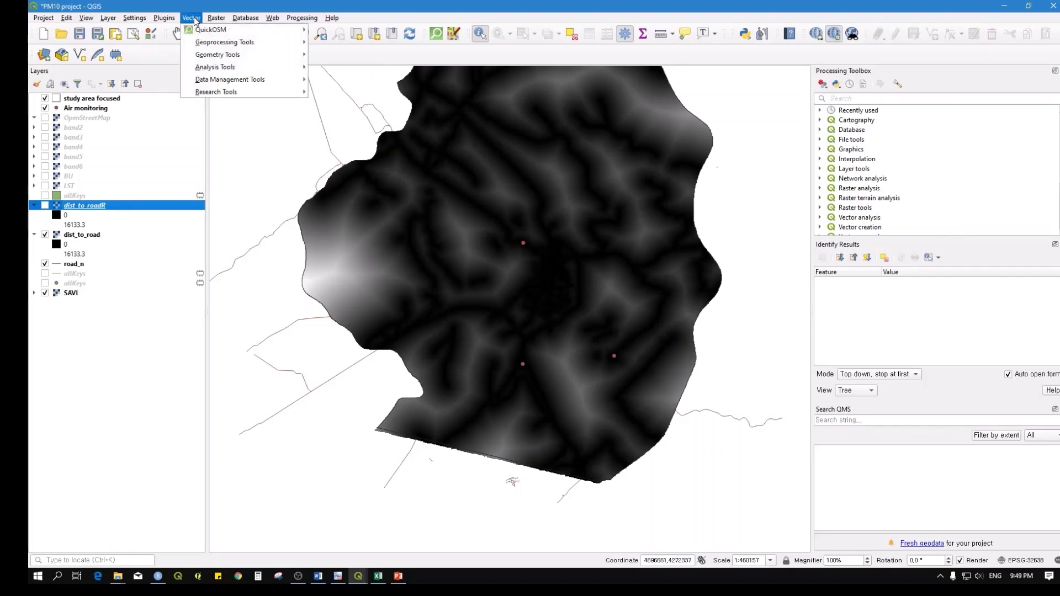
left_click(193, 18)
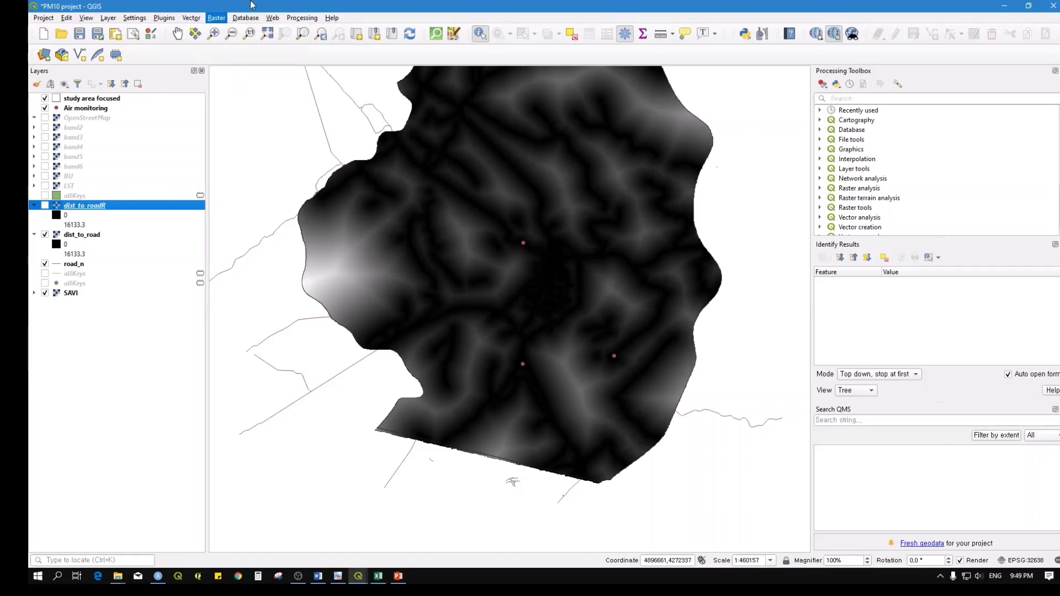
scroll(413, 272, "up", 1)
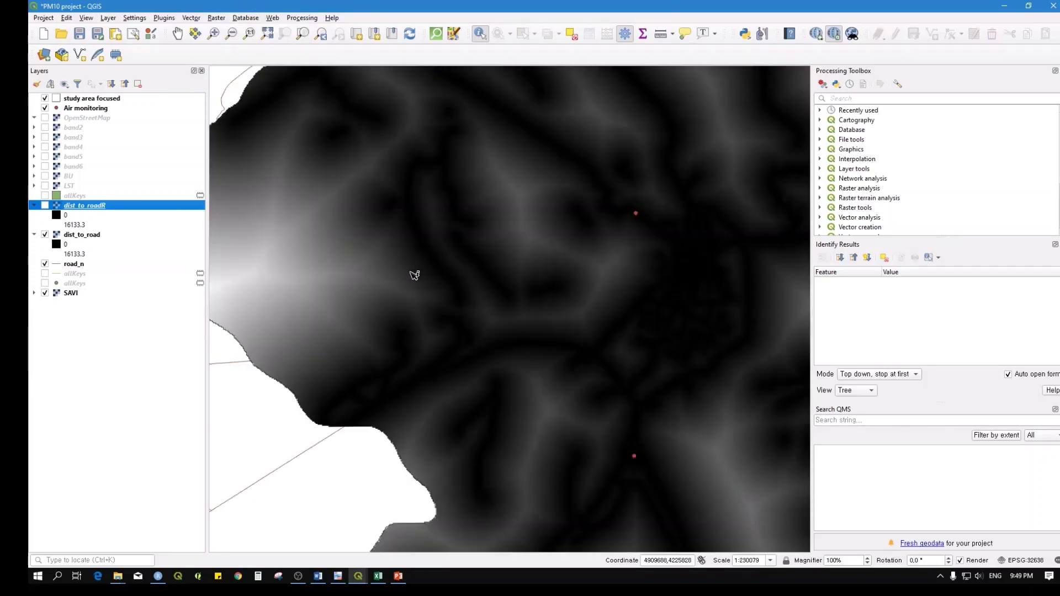
Step: Remove the dist_to_road raster from the project, leaving the dist_to_roadR layer in place
scroll(414, 276, "down", 1)
scroll(413, 275, "down", 1)
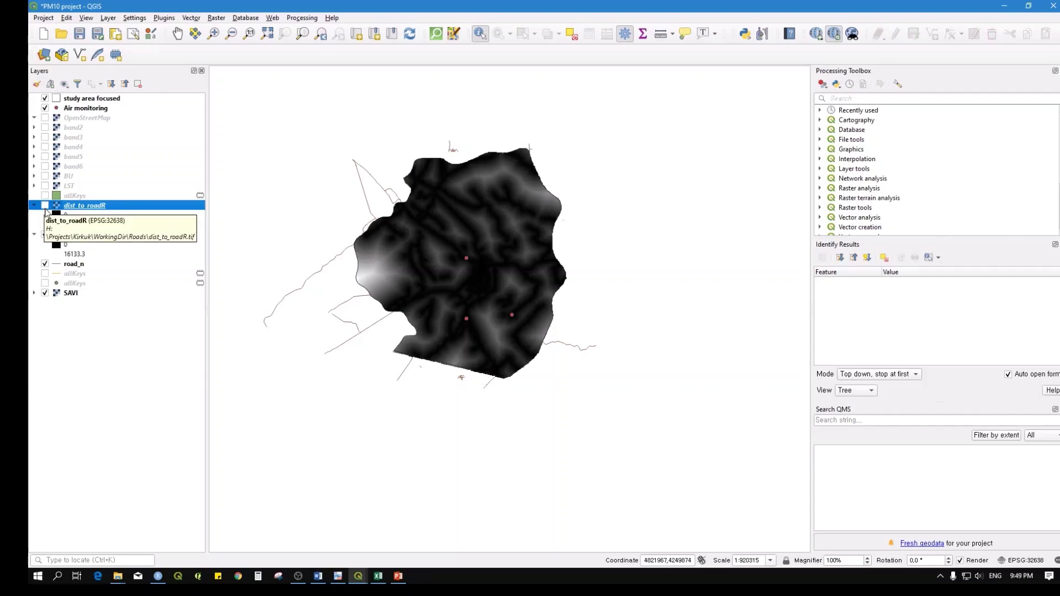
right_click(83, 237)
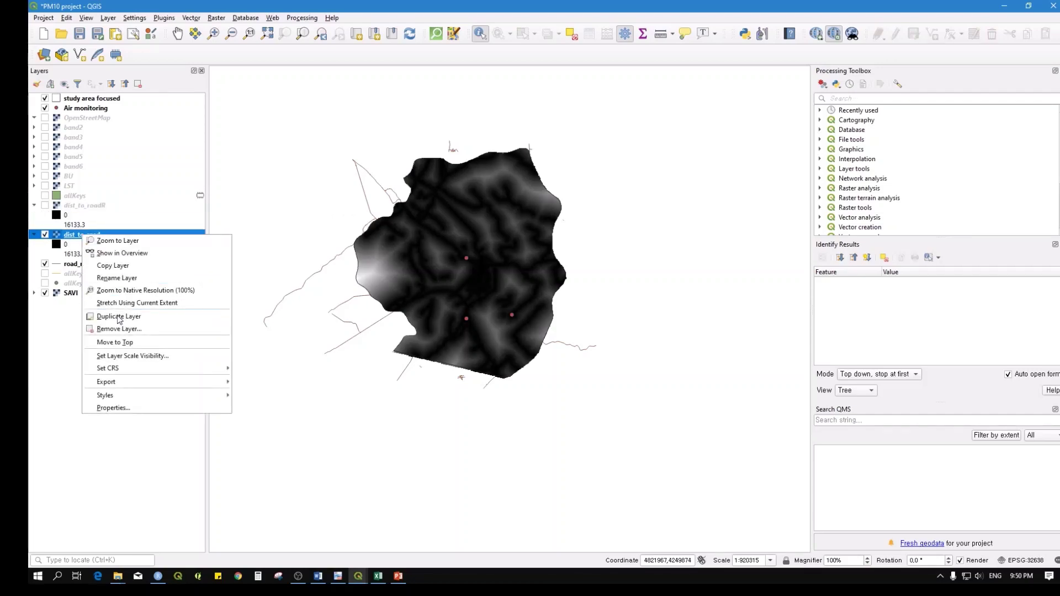
left_click(117, 328)
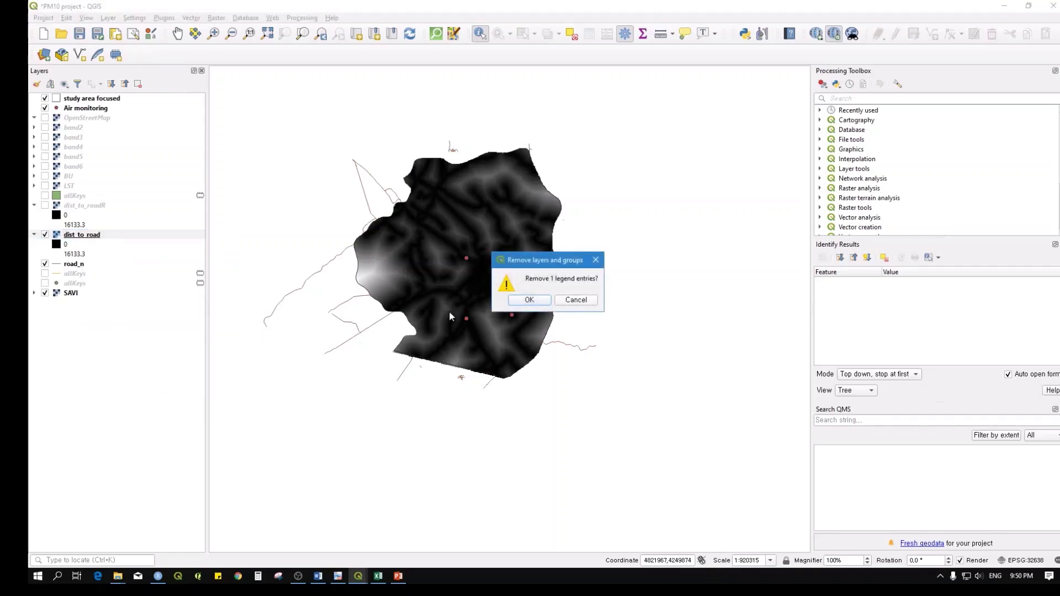
left_click(528, 299)
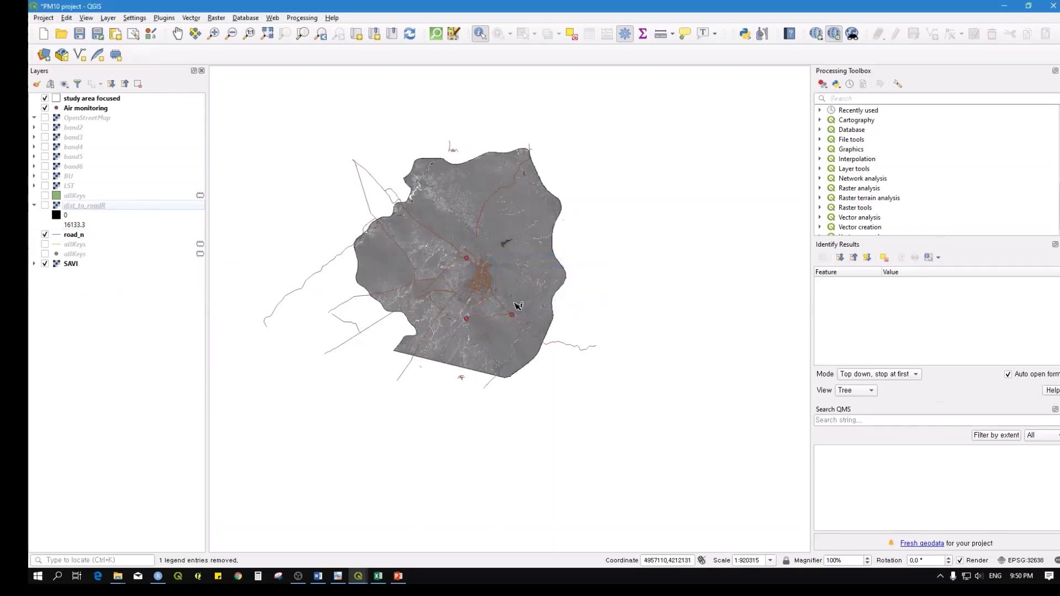
Step: Remove the temporary allKeys polygon layer from the project, keeping the dist_to_roadR raster hidden
left_click(45, 205)
left_click(47, 207)
left_click(69, 194)
right_click(69, 194)
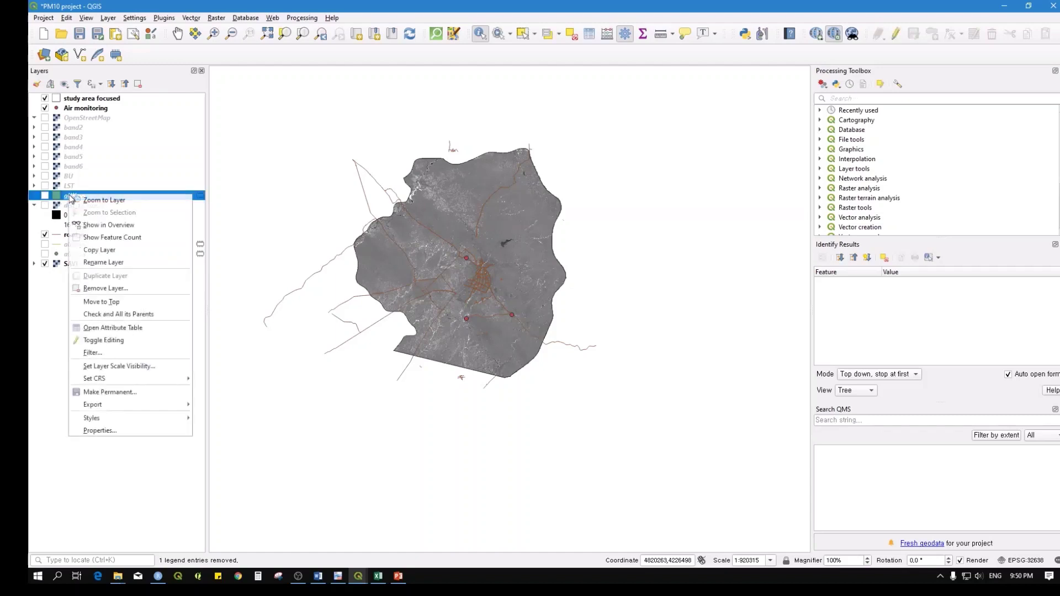
left_click(105, 288)
left_click(526, 302)
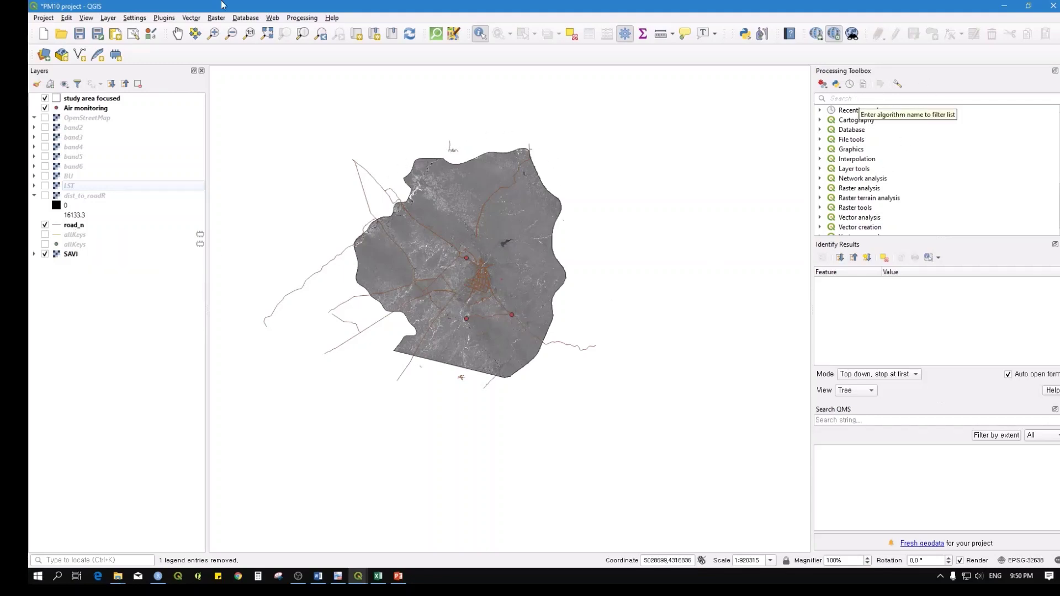
Step: Clip the road_n layer with the study area focused polygon into a temporary layer and close the Clip tool
left_click(191, 18)
mouse_move(209, 43)
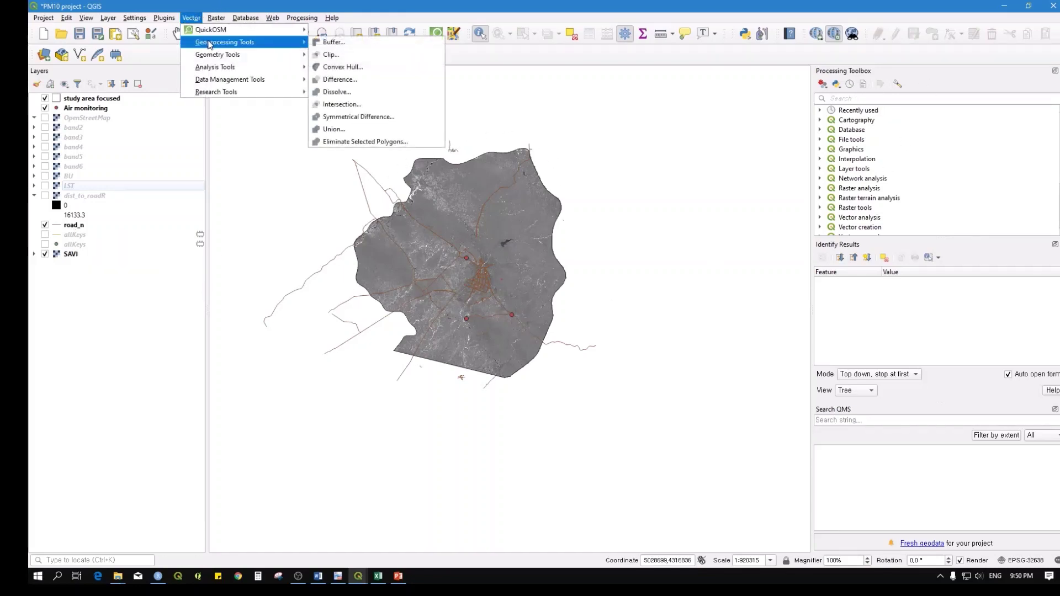
left_click(328, 54)
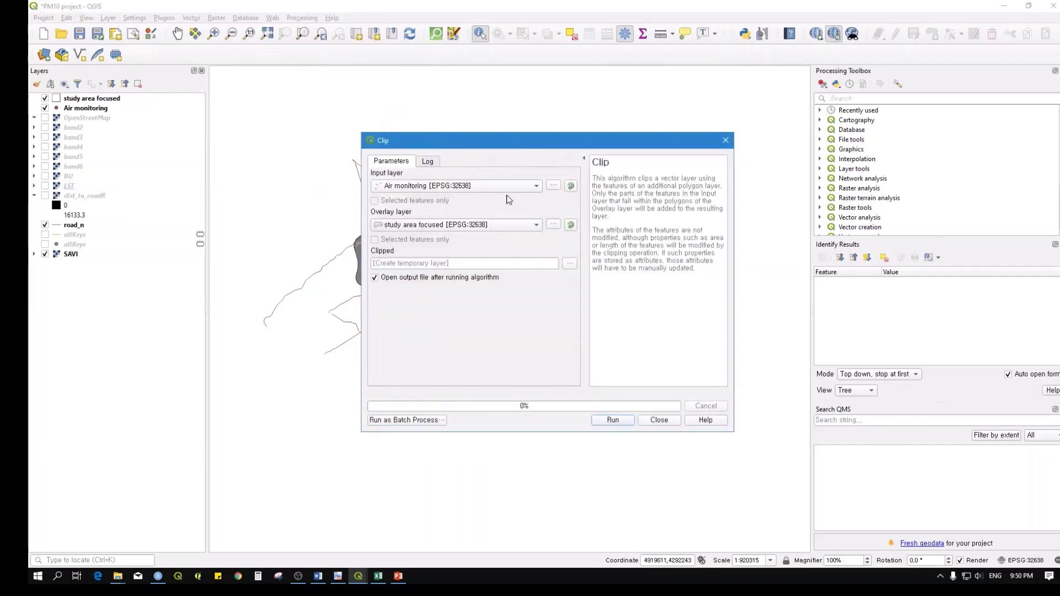
left_click(431, 191)
left_click(411, 227)
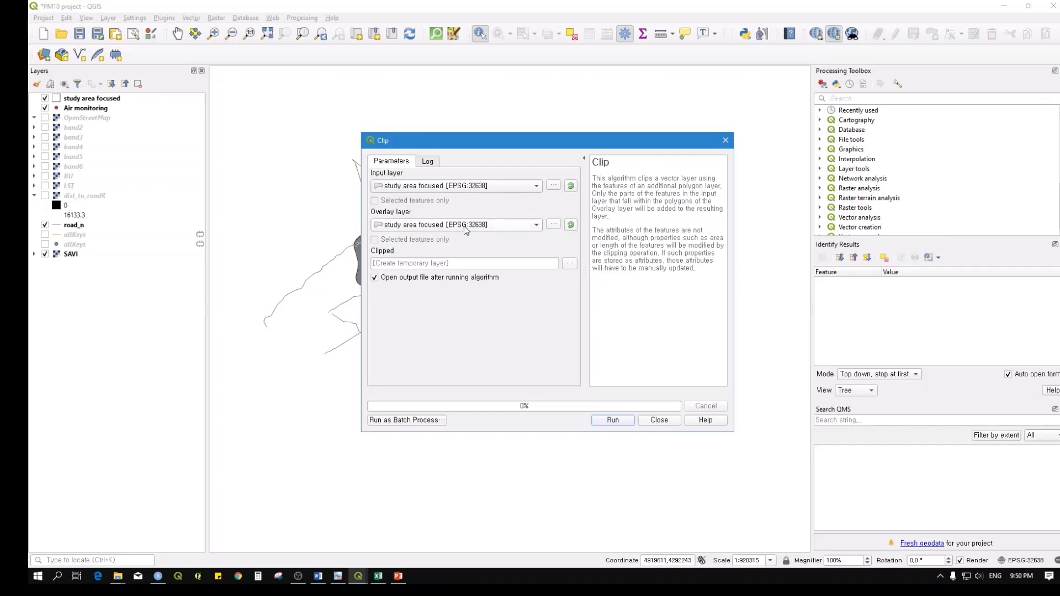
left_click(459, 186)
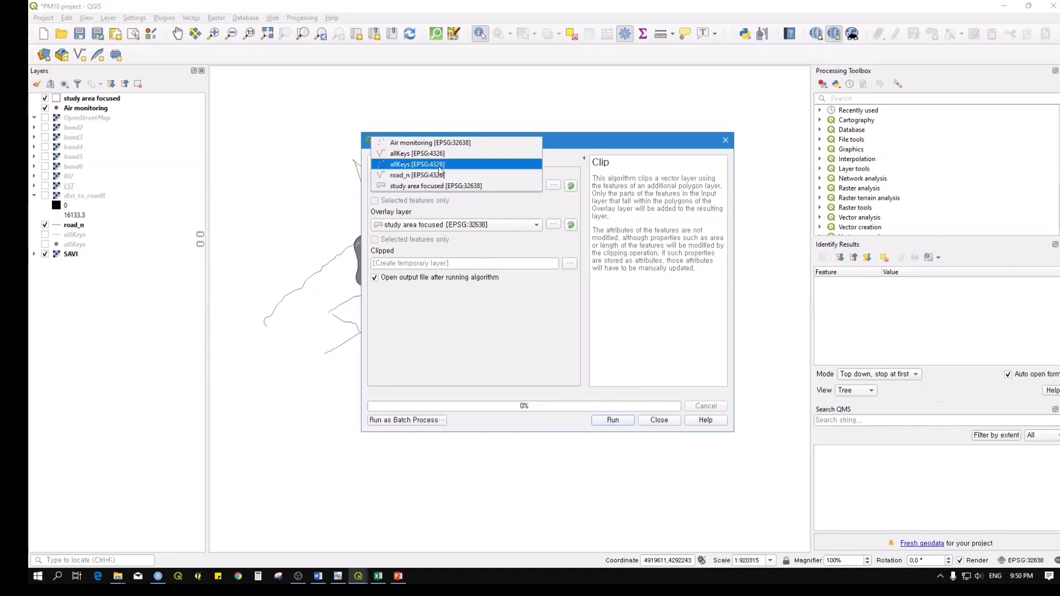
left_click(430, 176)
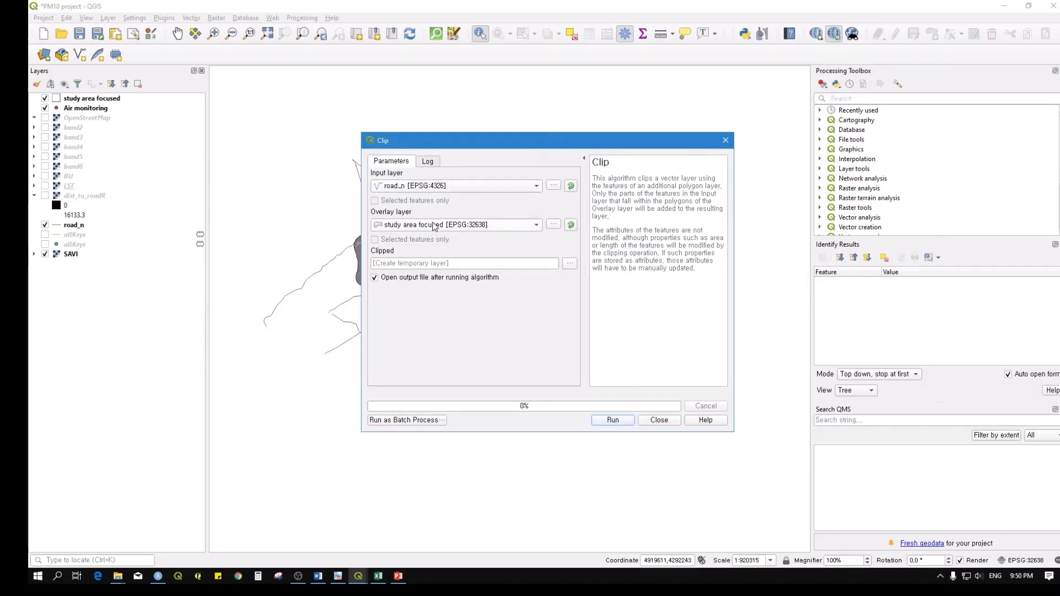
left_click(612, 420)
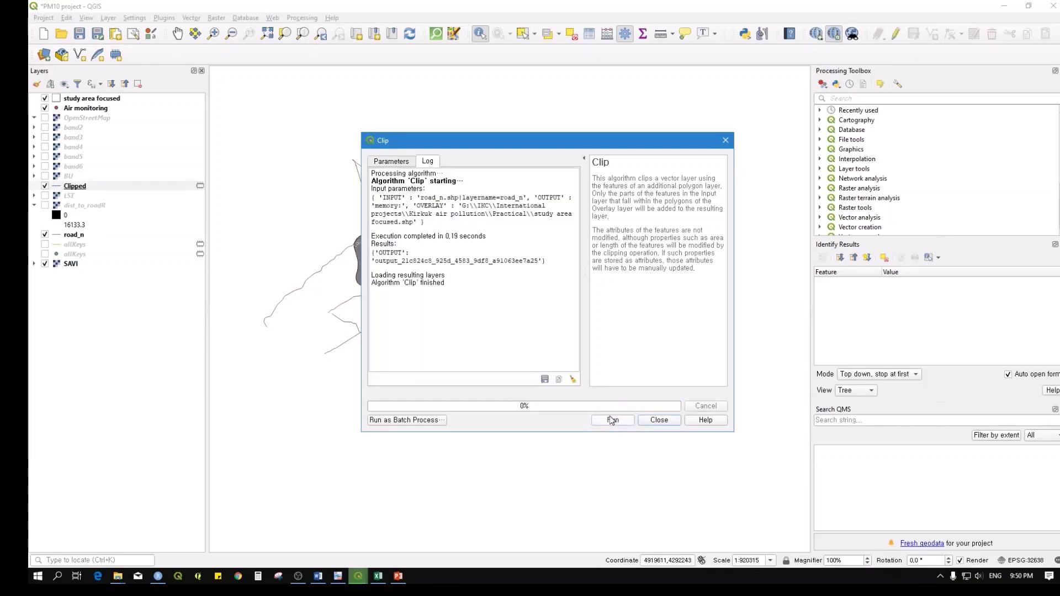
left_click(663, 421)
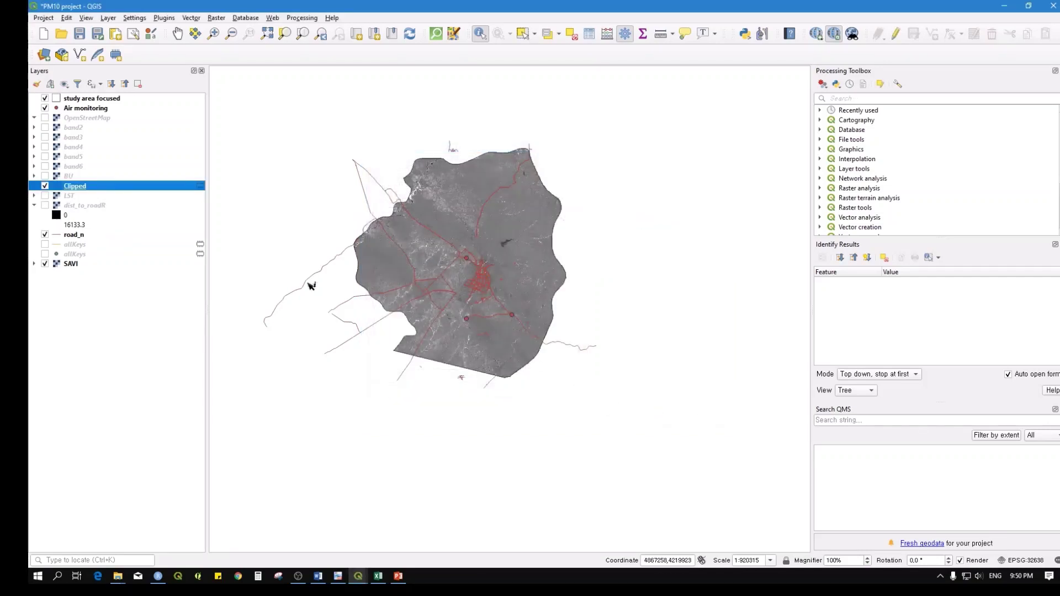
Step: Hide the road_n layer and inspect the clipped roads along the study area boundary and around the city
left_click(45, 235)
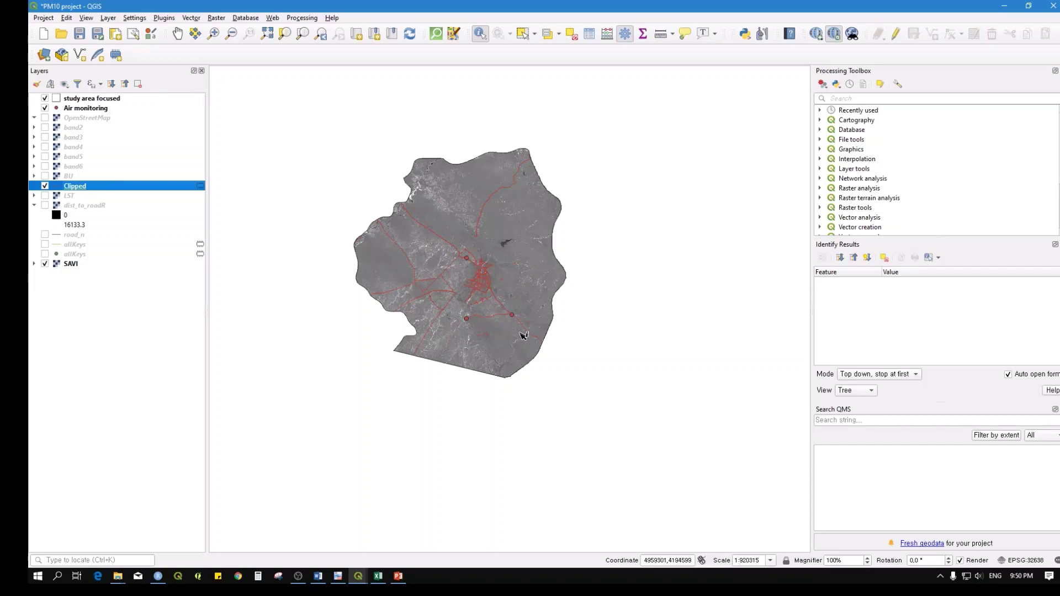
scroll(458, 234, "up", 1)
scroll(343, 173, "up", 1)
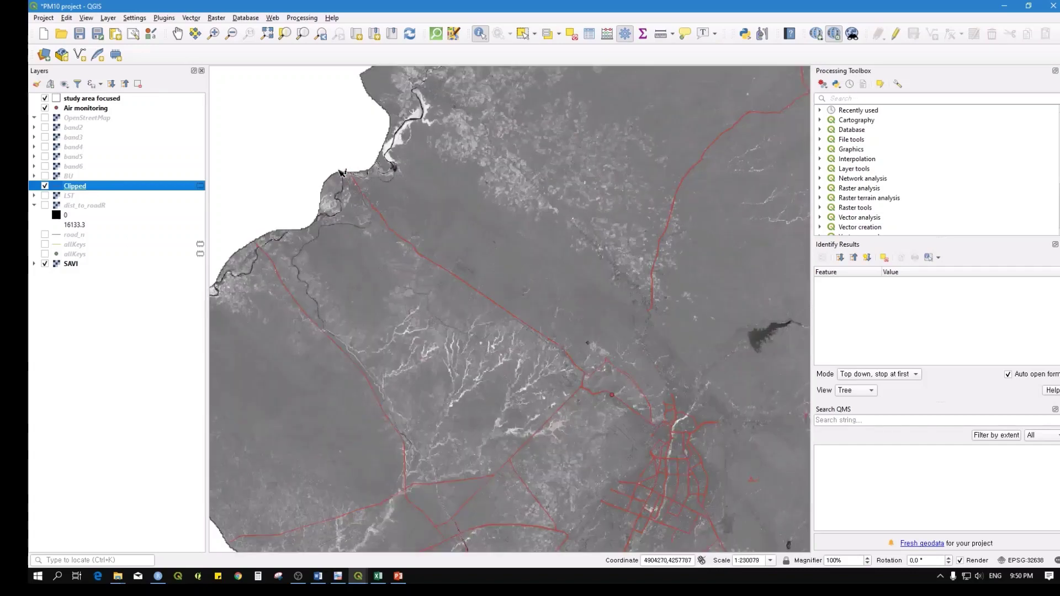
scroll(342, 175, "down", 2)
scroll(444, 248, "up", 2)
scroll(442, 255, "up", 1)
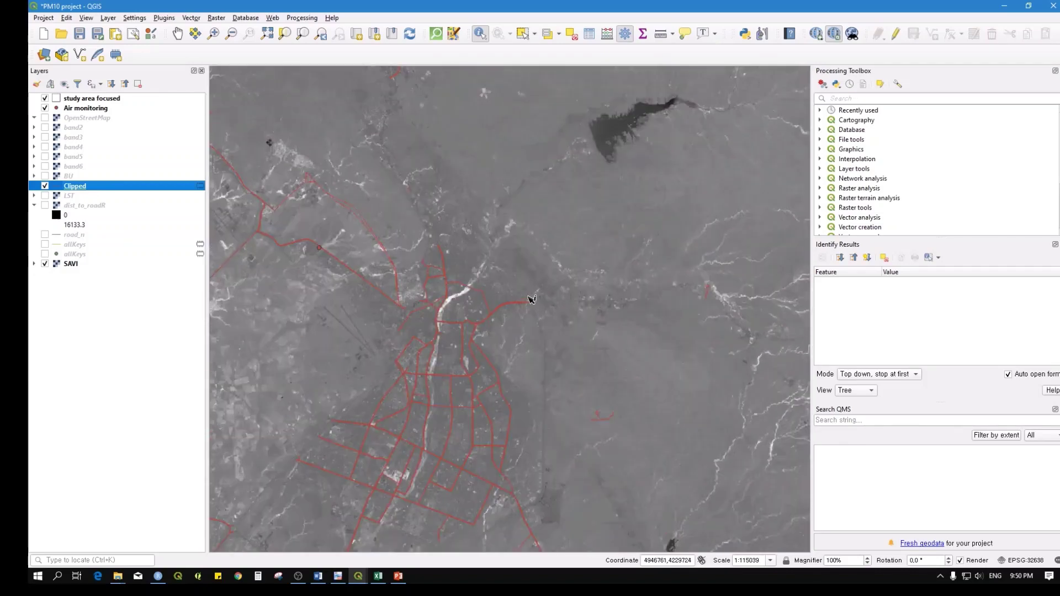
scroll(514, 253, "down", 2)
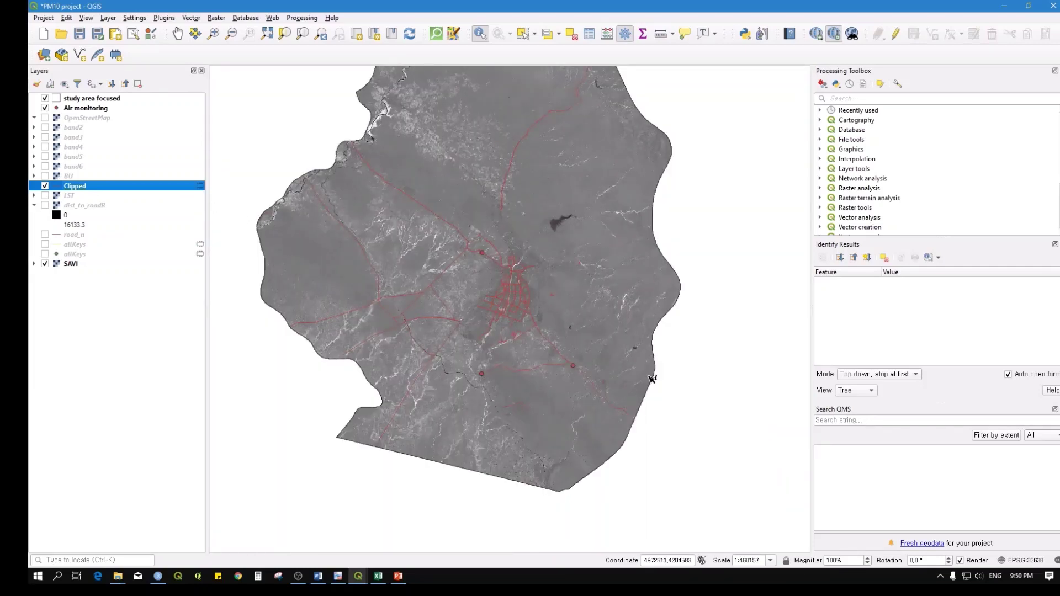
Step: Switch to the Indices processing steps document in Word and close the leftover allKeys attribute table window
left_click(318, 576)
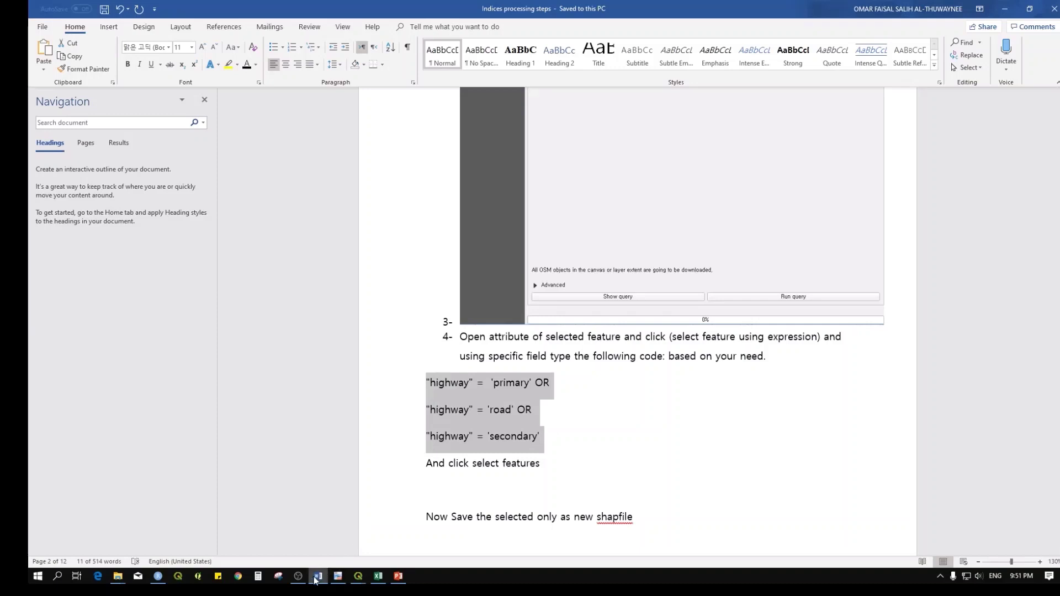
mouse_move(301, 581)
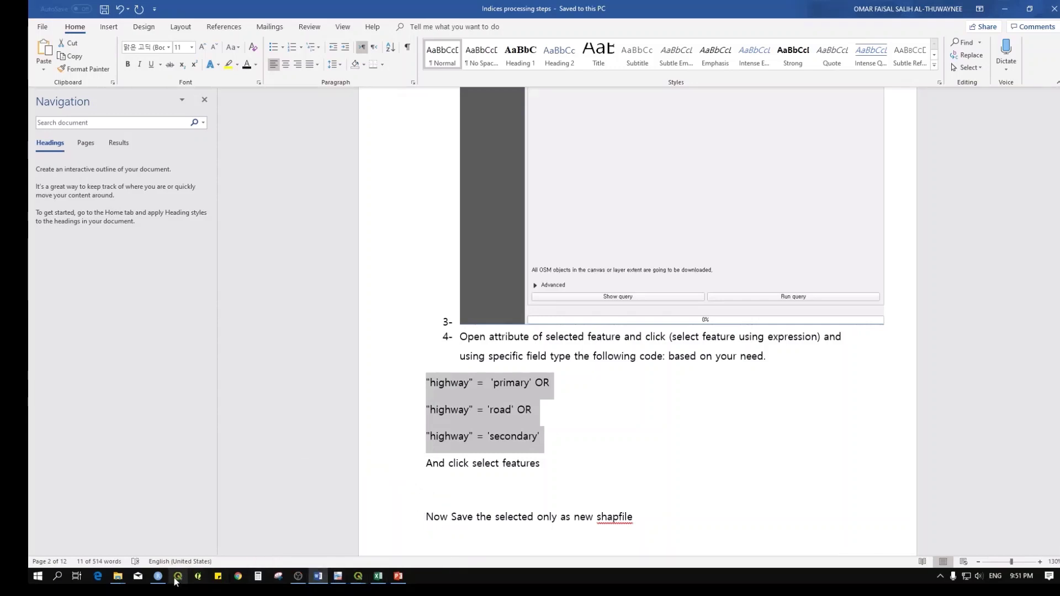
mouse_move(359, 582)
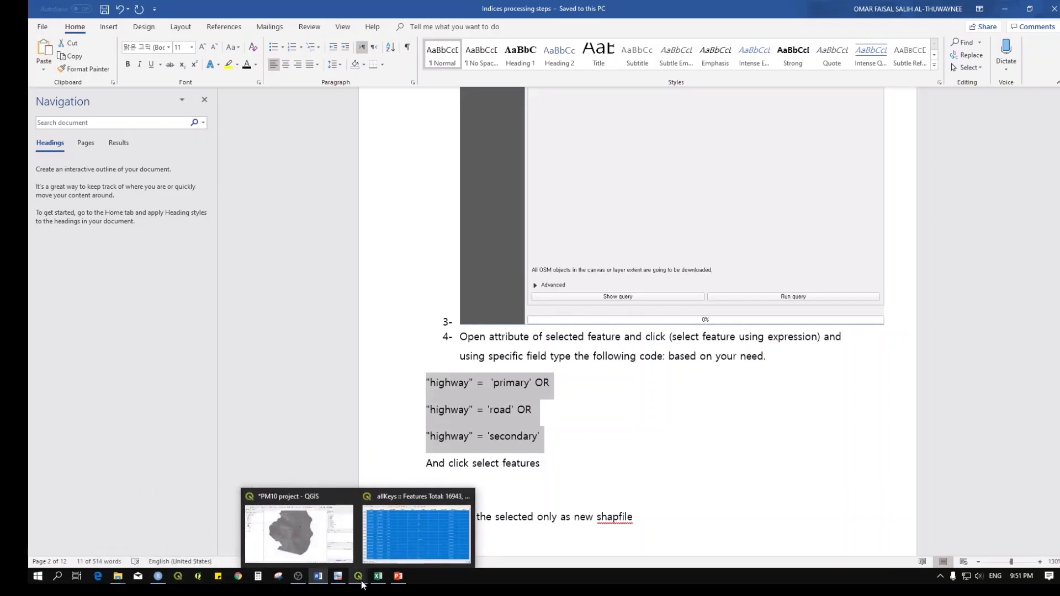
left_click(386, 549)
left_click(850, 138)
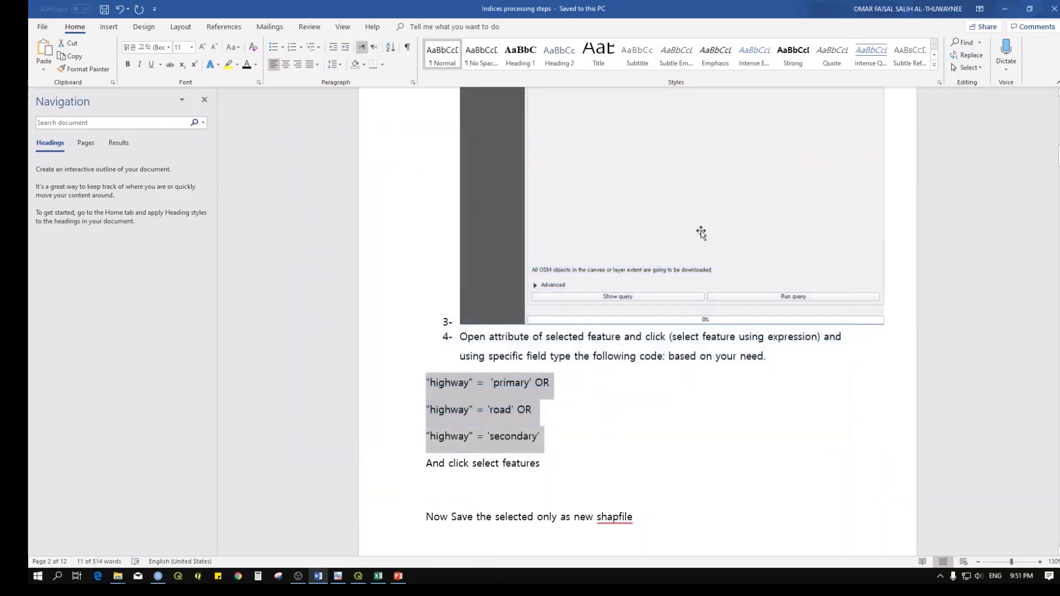
Step: Read the next instruction after saving the selected roads in the Indices processing steps document, and return to QGIS
scroll(472, 468, "down", 2)
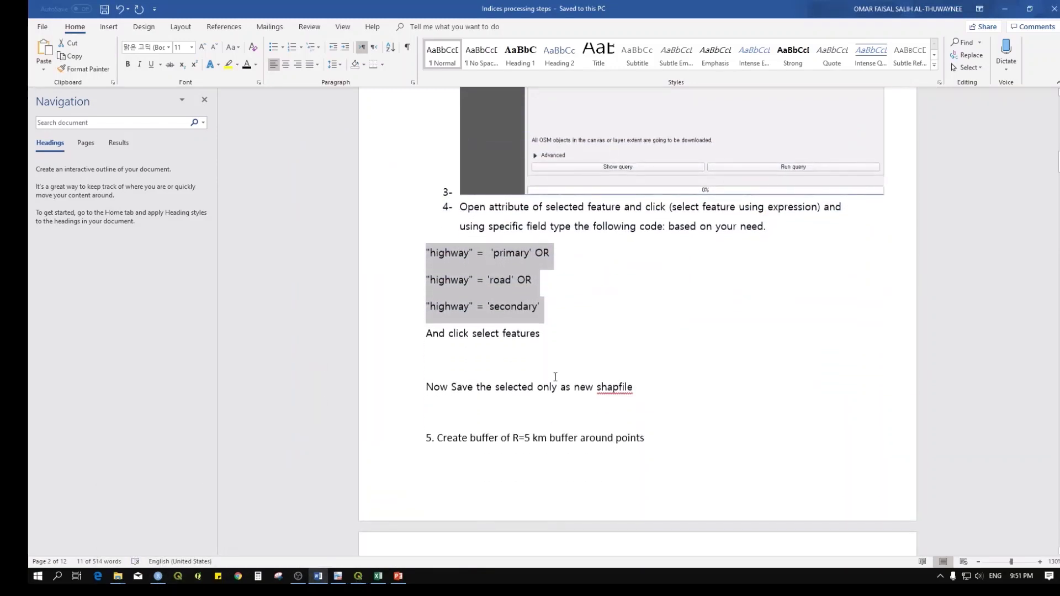
scroll(539, 382, "down", 1)
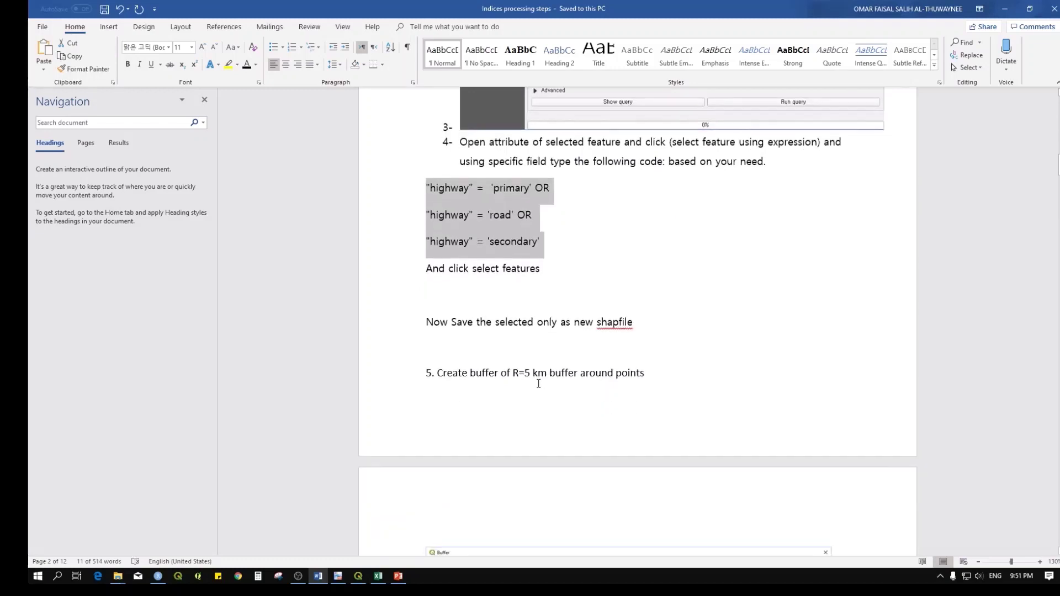
left_click(520, 347)
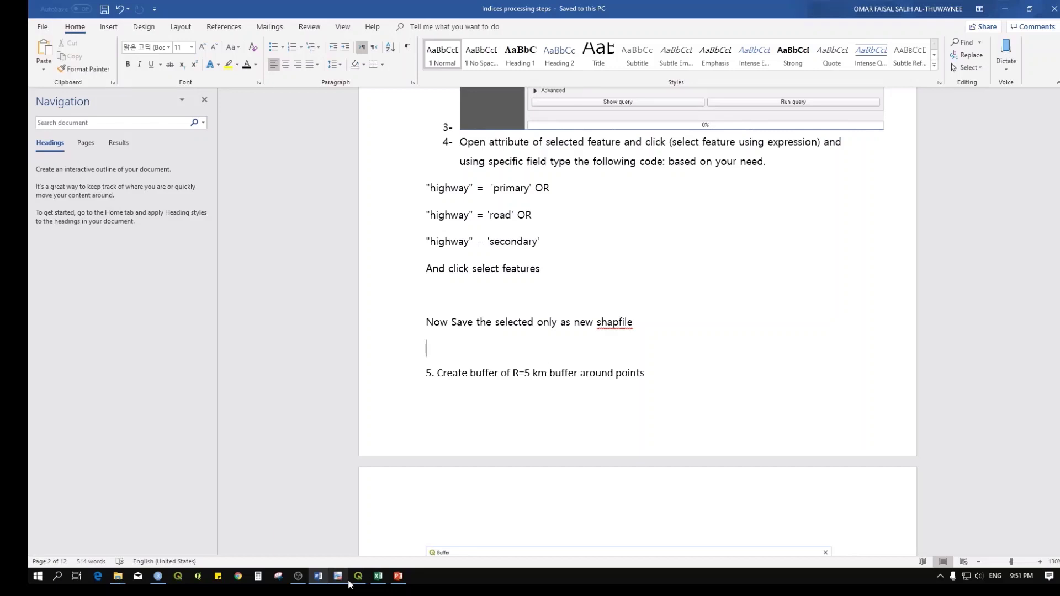
mouse_move(323, 583)
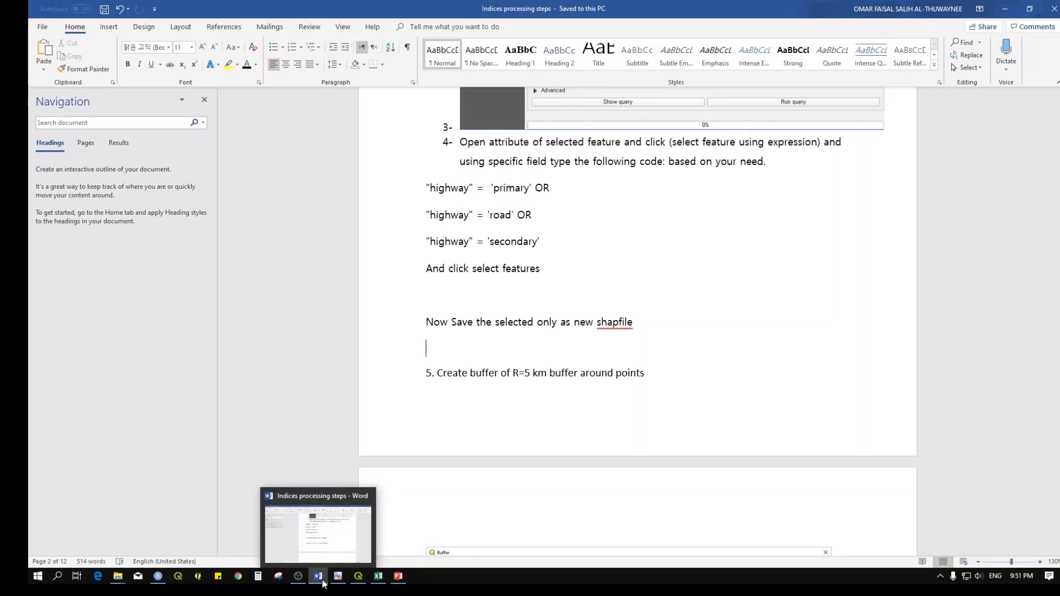
left_click(356, 584)
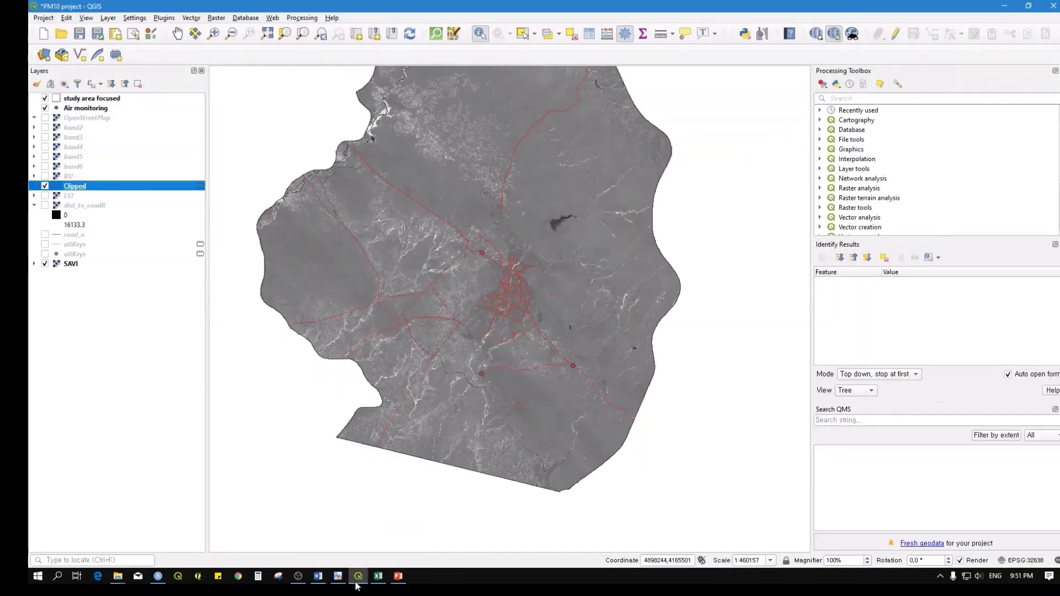